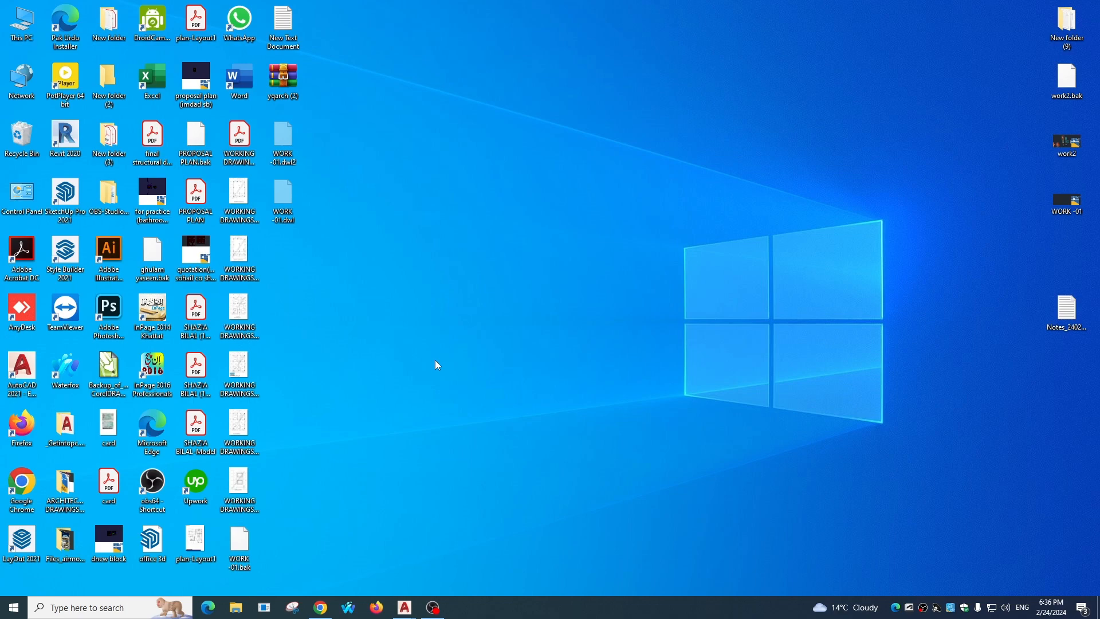
- Switch to the open Al Baik DHA Ph2 drawing in AutoCAD and maximize its window
mouse_move(405, 607)
left_click(426, 567)
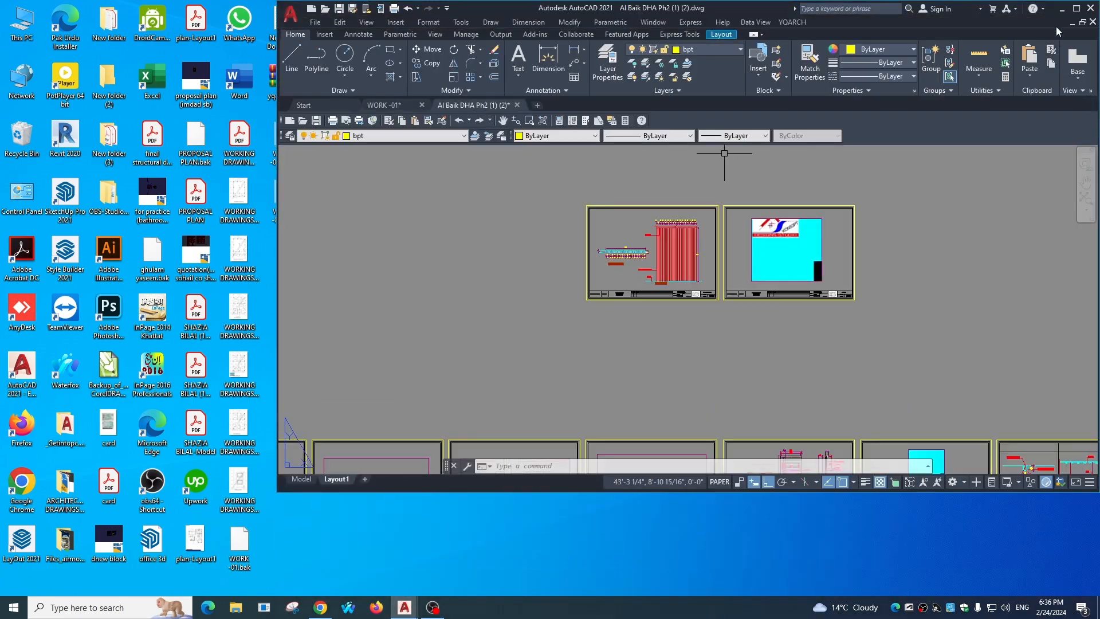
left_click(1076, 8)
- Examine the Wall-2 detail sheet on Layout1, including its border frames and the title block strip
scroll(449, 339, "up", 6)
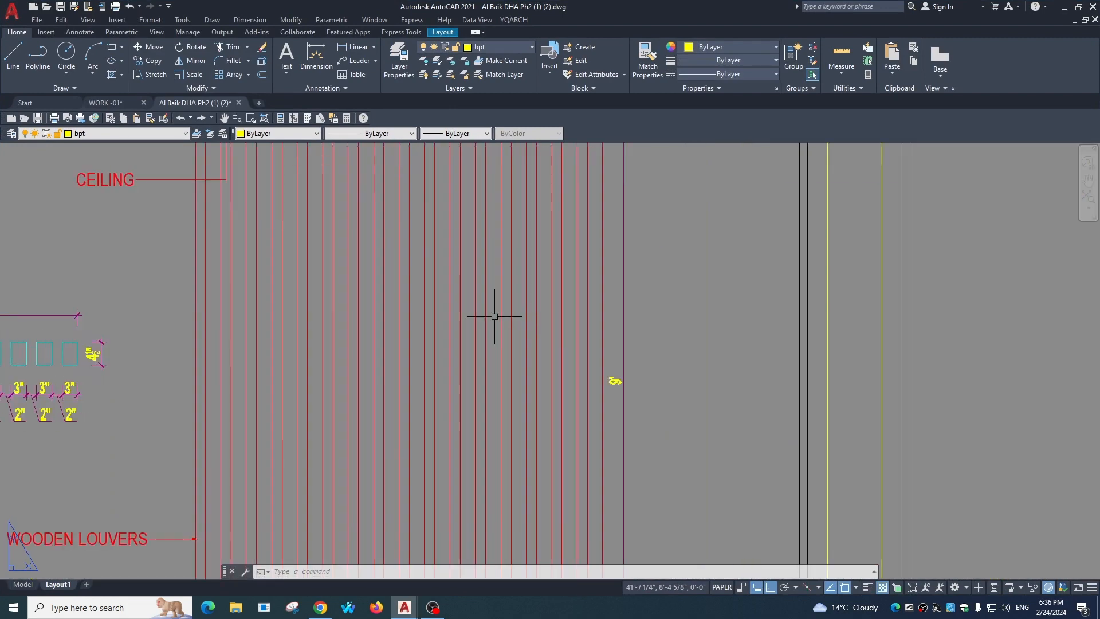
middle_click_drag(449, 338, 441, 425)
scroll(444, 401, "down", 2)
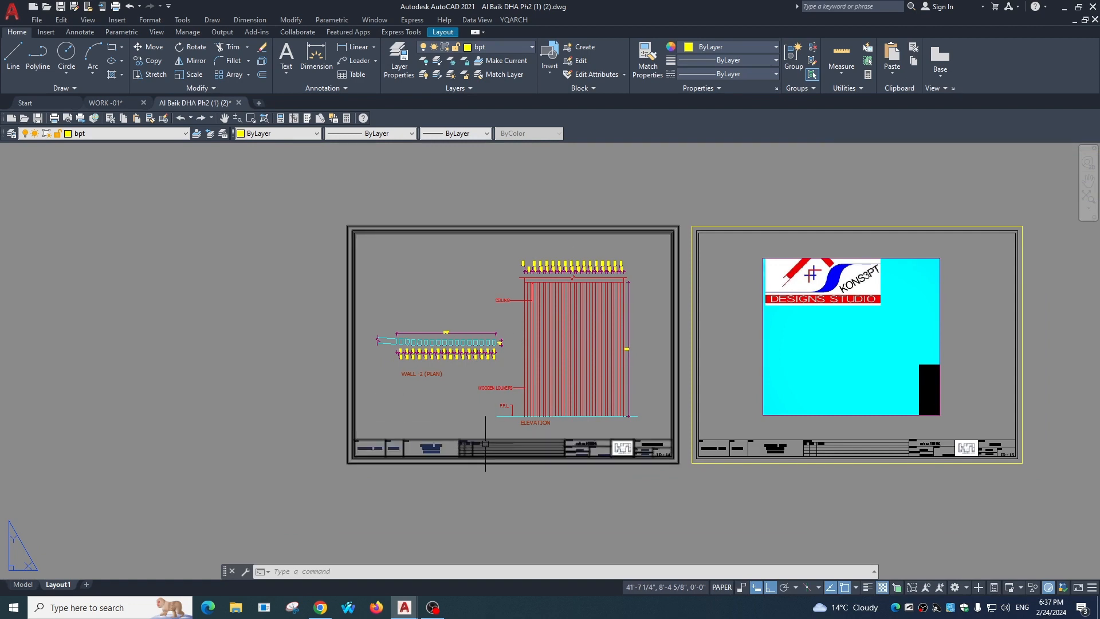
key("Escape")
middle_click_drag(452, 490, 461, 414)
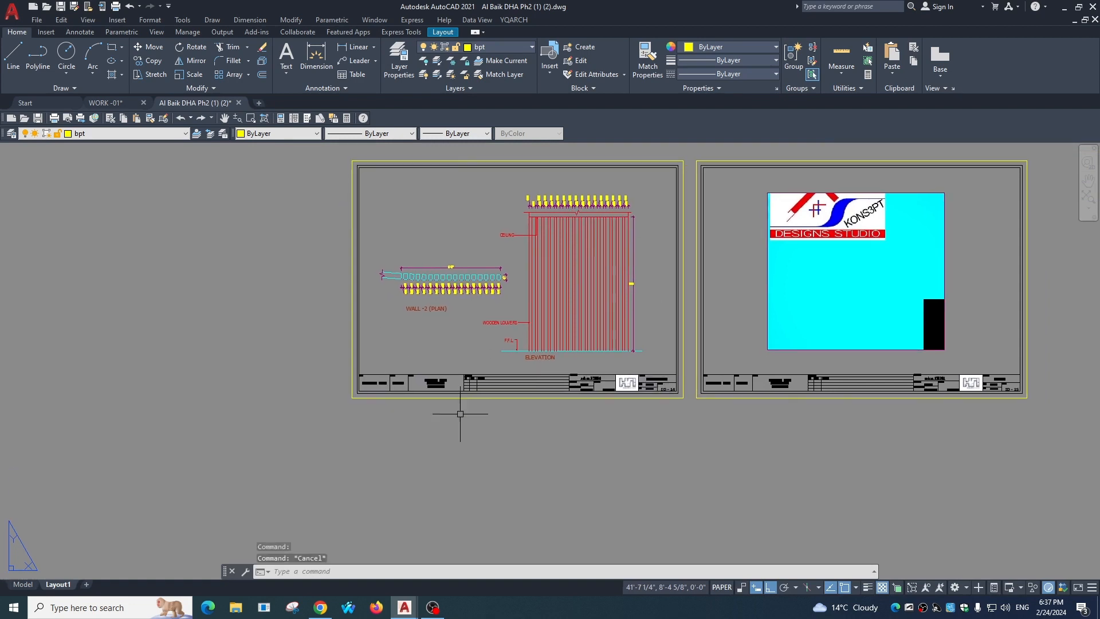
scroll(500, 409, "up", 4)
scroll(583, 389, "down", 6)
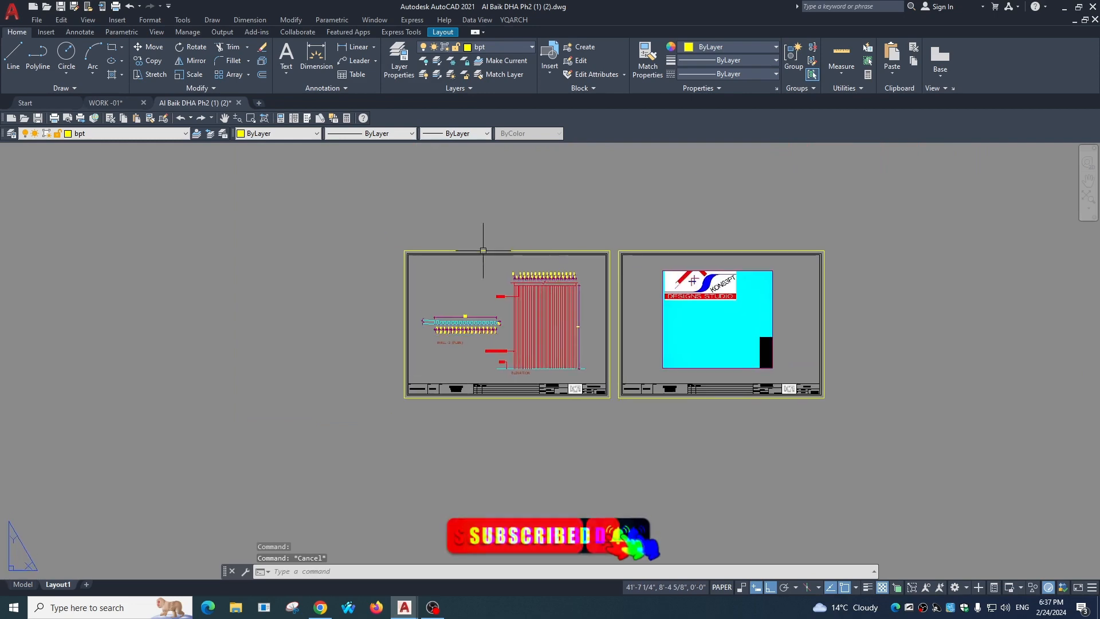
- Copy the outer yellow border of the Wall-2 sheet into the empty space to the left of that sheet
scroll(582, 390, "up", 2)
left_click(606, 403)
scroll(513, 440, "down", 4)
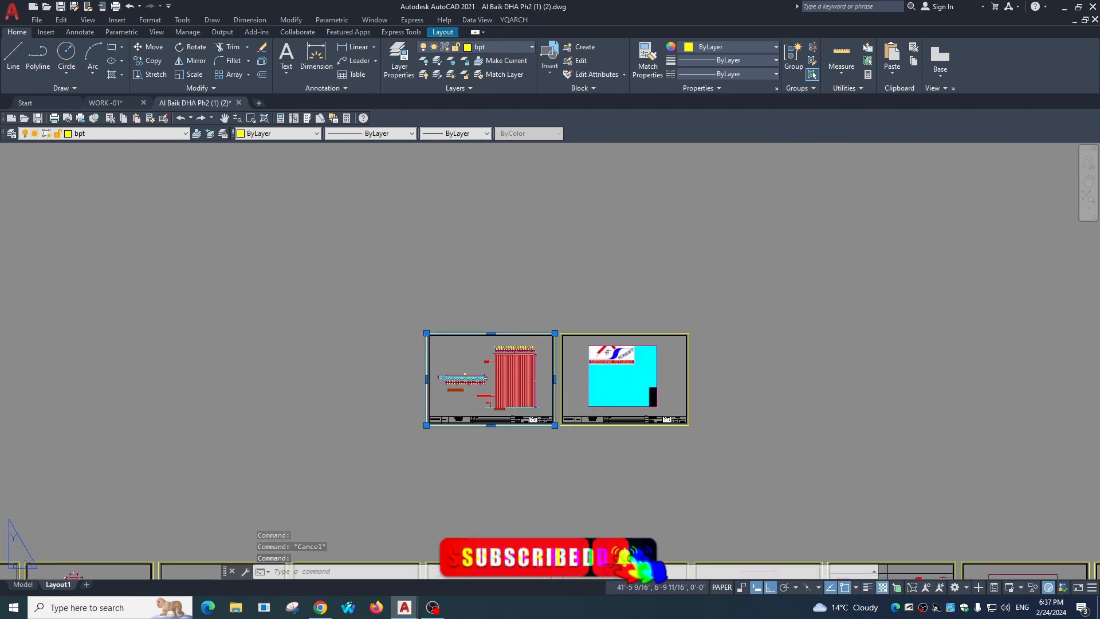
type("c")
middle_click_drag(519, 445, 649, 392)
type("o")
scroll(567, 414, "down", 2)
key("Return")
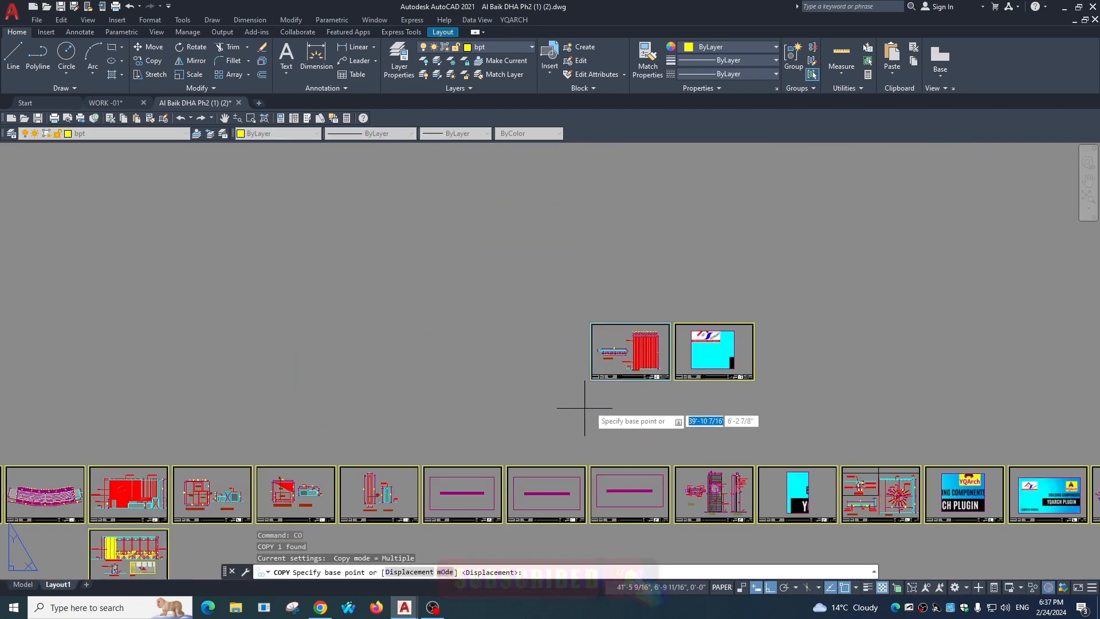
left_click(594, 404)
left_click(503, 405)
key("Escape")
key("Escape")
scroll(601, 373, "up", 3)
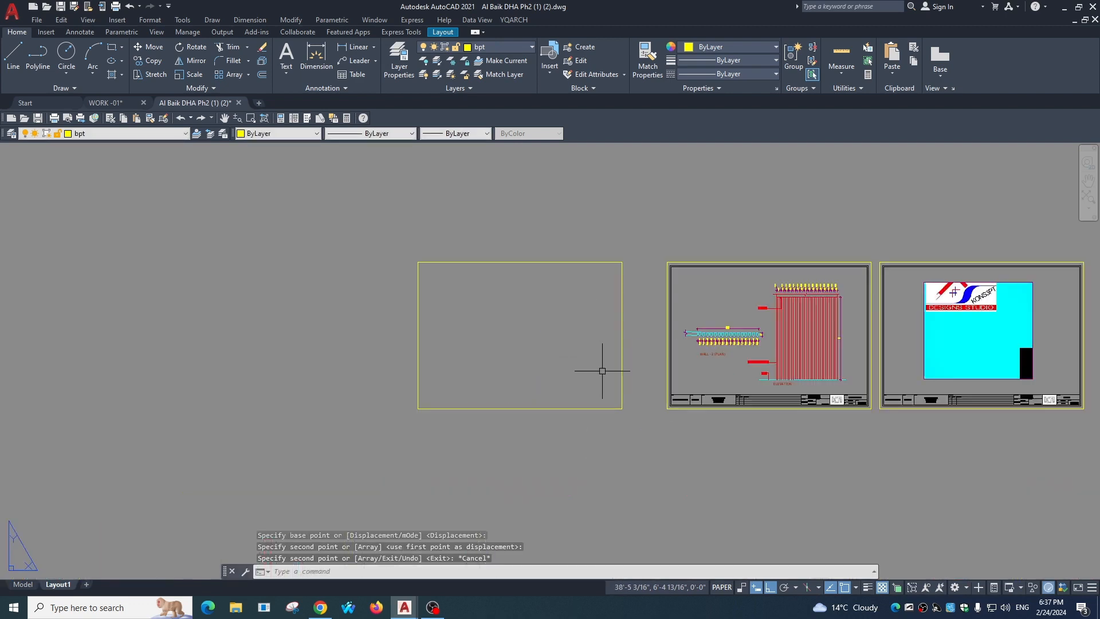
- Offset the copied border inward by 1/4", picking the distance between the outer and middle frames of the Wall-2 sheet
scroll(539, 300, "up", 2)
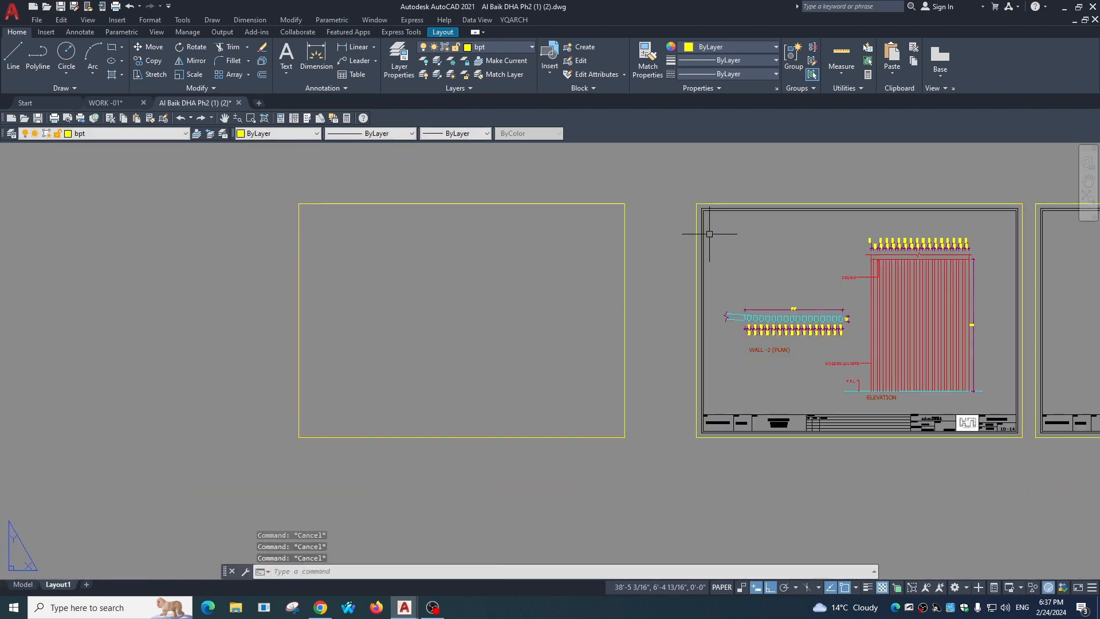
scroll(704, 226, "up", 2)
type("o")
key("Return")
left_click(662, 243)
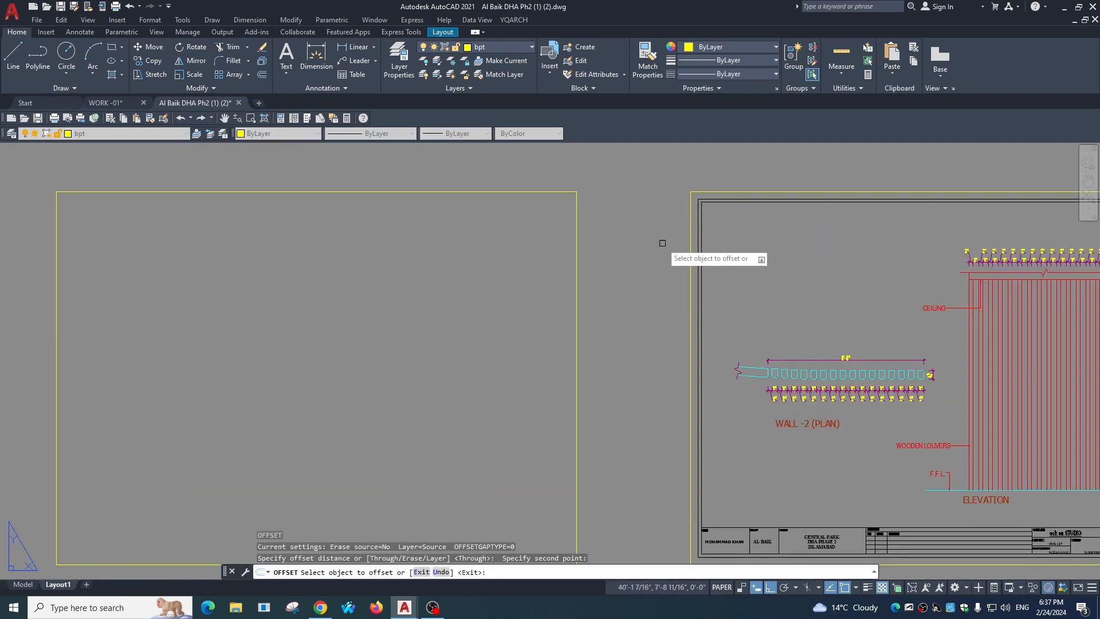
left_click(574, 247)
left_click(567, 253)
key("space")
- Offset the new inner frame inward again by 1/8", picking the distance from the Wall-2 sheet's double frame
key("space")
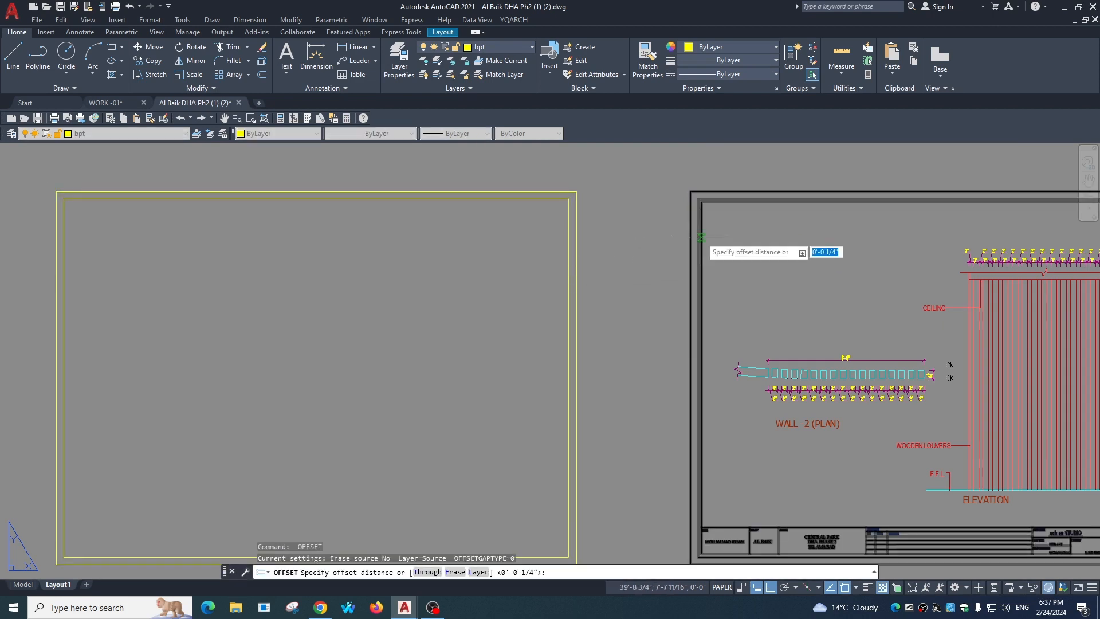
left_click(699, 238)
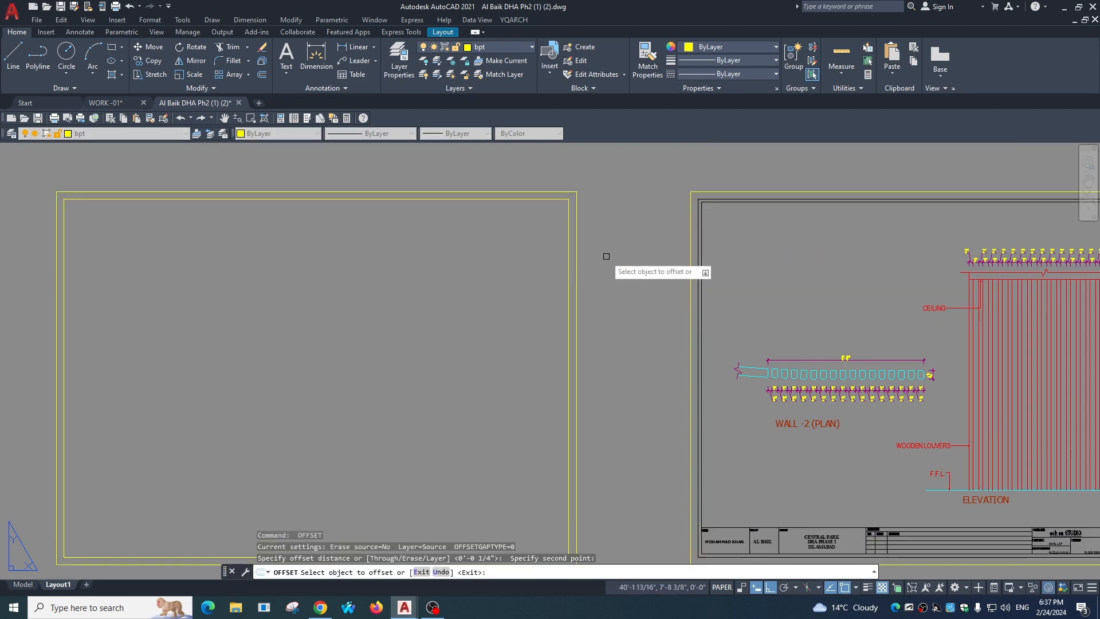
left_click(569, 254)
left_click(558, 287)
key("Escape")
key("Escape")
- Draw a horizontal line from the Wall-2 title block's top edge into the new frame and extend it to the innermost border's left side
scroll(601, 378, "down", 2)
middle_click_drag(621, 453, 619, 333)
type("l")
key("space")
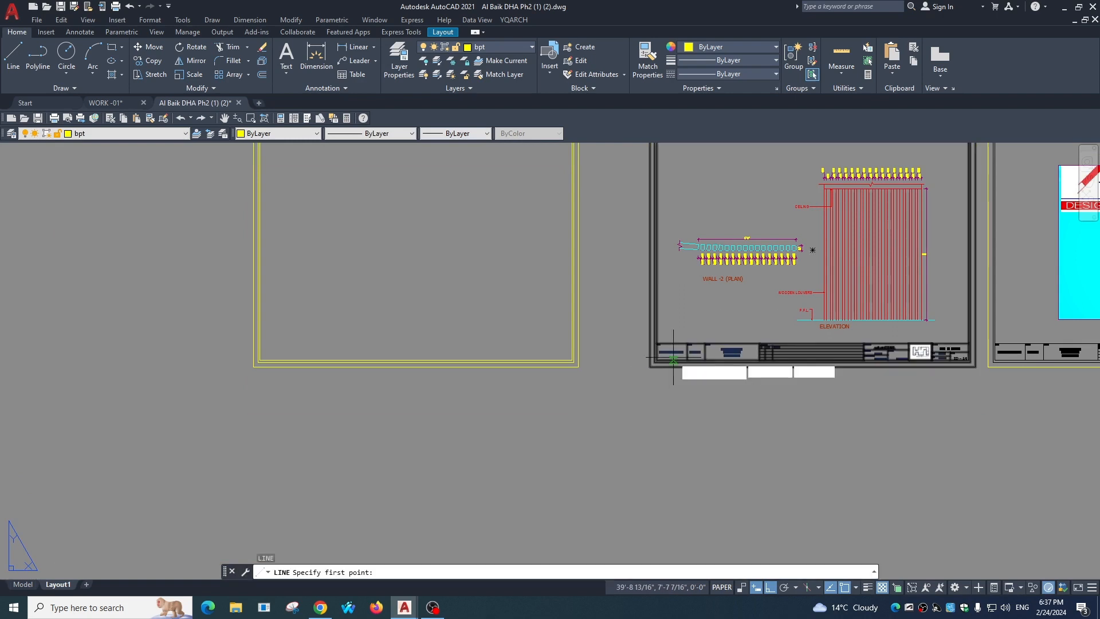
left_click(687, 344)
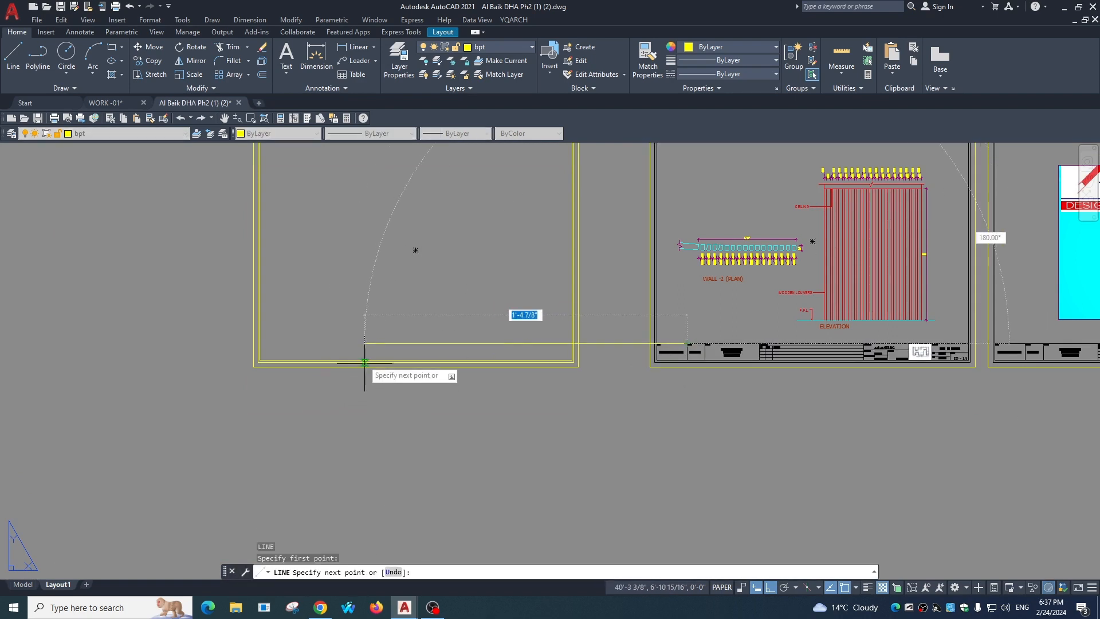
key("Escape")
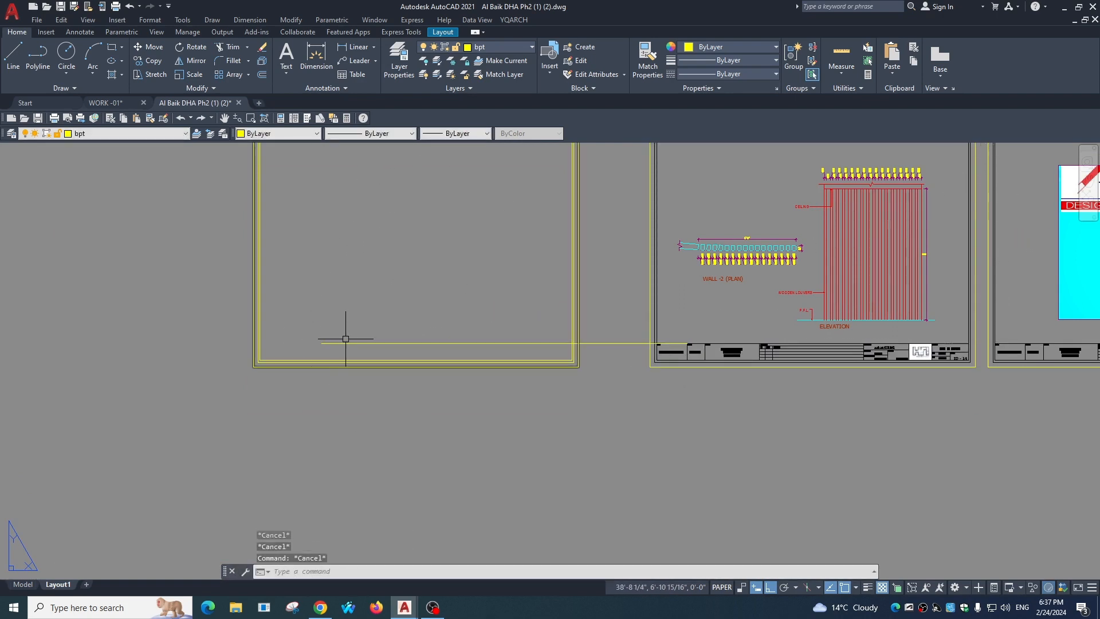
type("ex")
key("space")
left_click(336, 343)
key("Escape")
- Trim the part of the title strip line that extends beyond the right side of the new sheet's innermost frame
type("tr")
key("space")
scroll(515, 350, "up", 2)
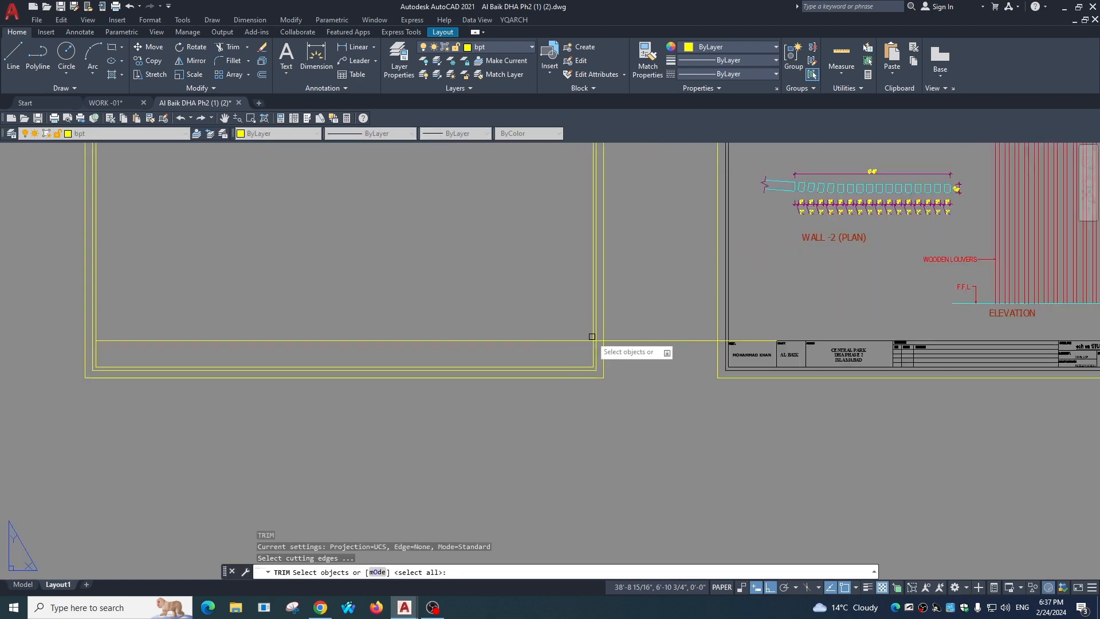
left_click(658, 365)
key("Escape")
scroll(581, 343, "down", 2)
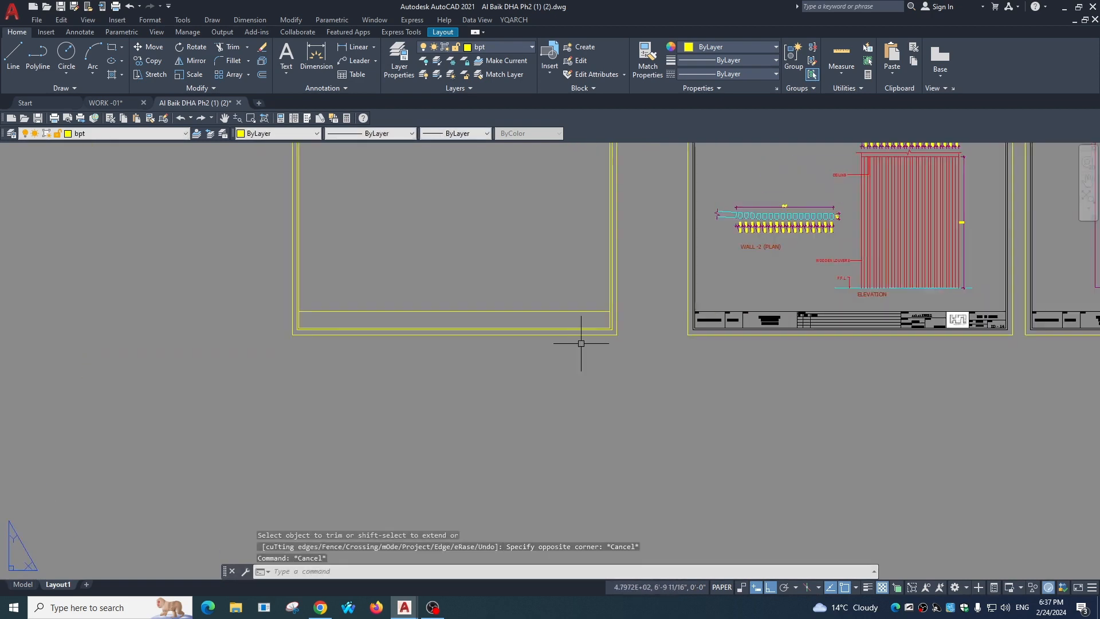
key("Escape")
- Examine the client, project, address and revision columns in the Wall-2 sheet's title block
scroll(688, 334, "up", 10)
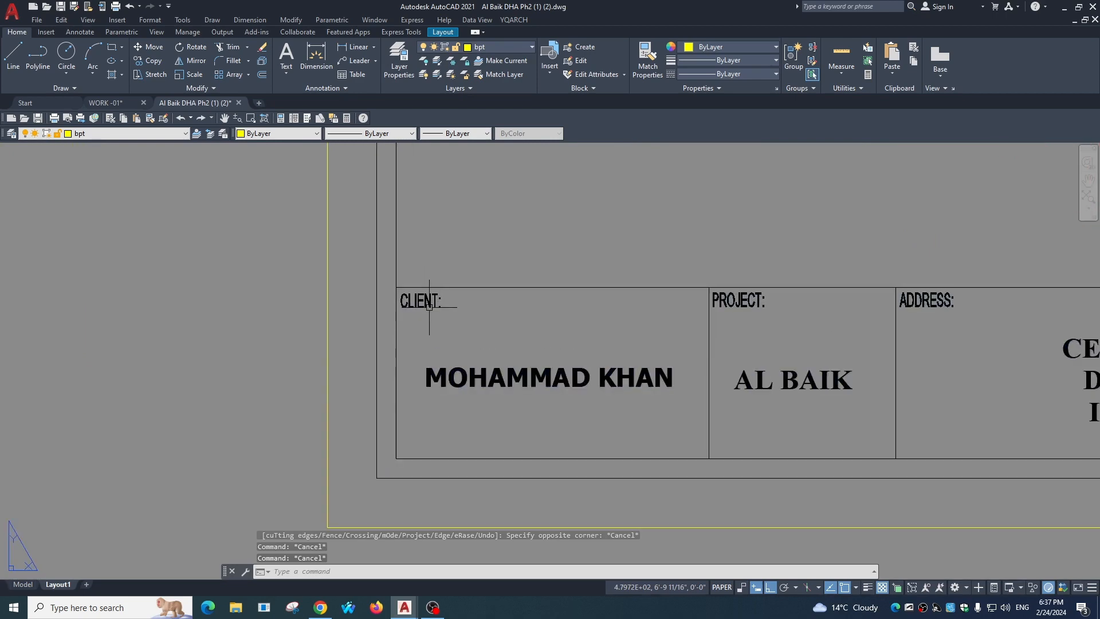
middle_click_drag(829, 356, 434, 345)
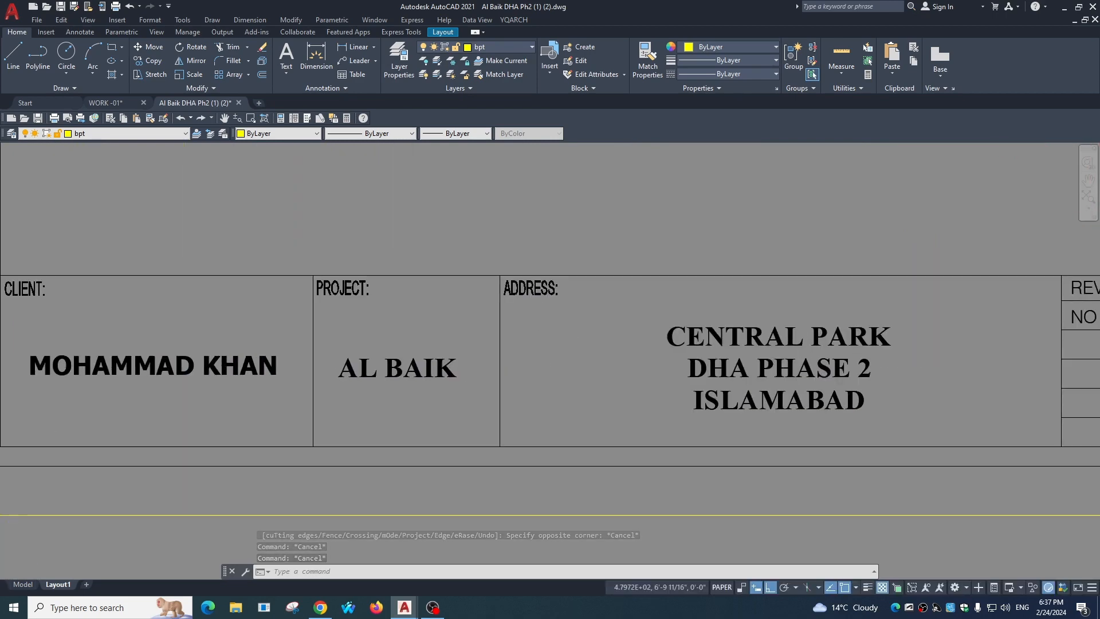
scroll(548, 296, "up", 2)
scroll(676, 326, "down", 4)
middle_click_drag(676, 327, 186, 317)
scroll(618, 304, "up", 4)
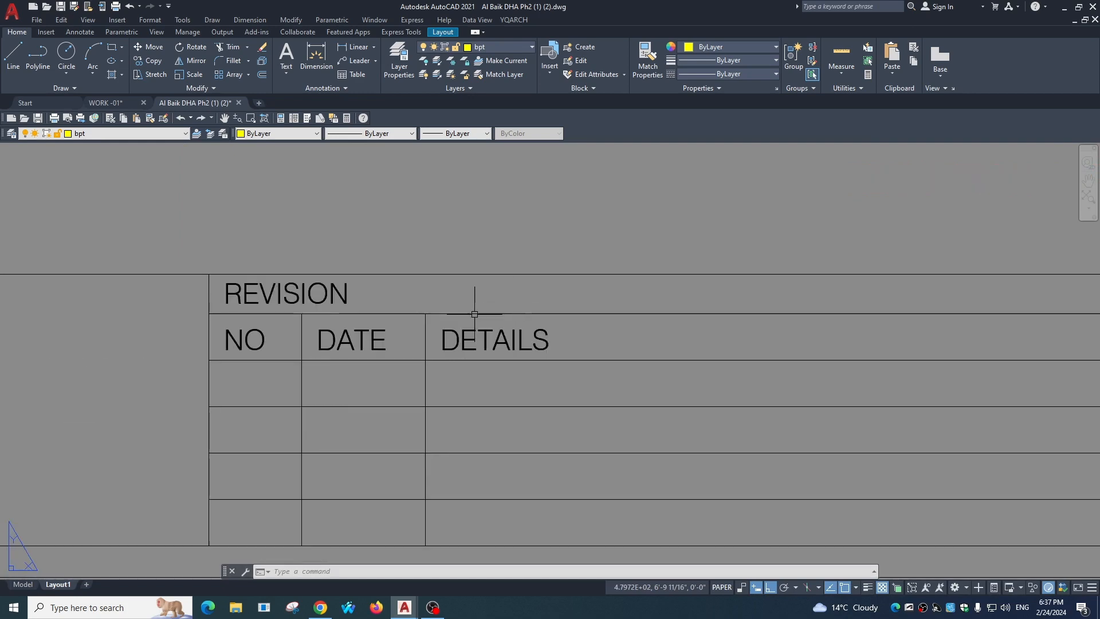
- Examine the title block's consultant, architect, drawn-by, logo, drawing title, scale, date and drawing number cells
scroll(238, 282, "down", 6)
middle_click_drag(870, 340, 589, 337)
scroll(590, 337, "up", 3)
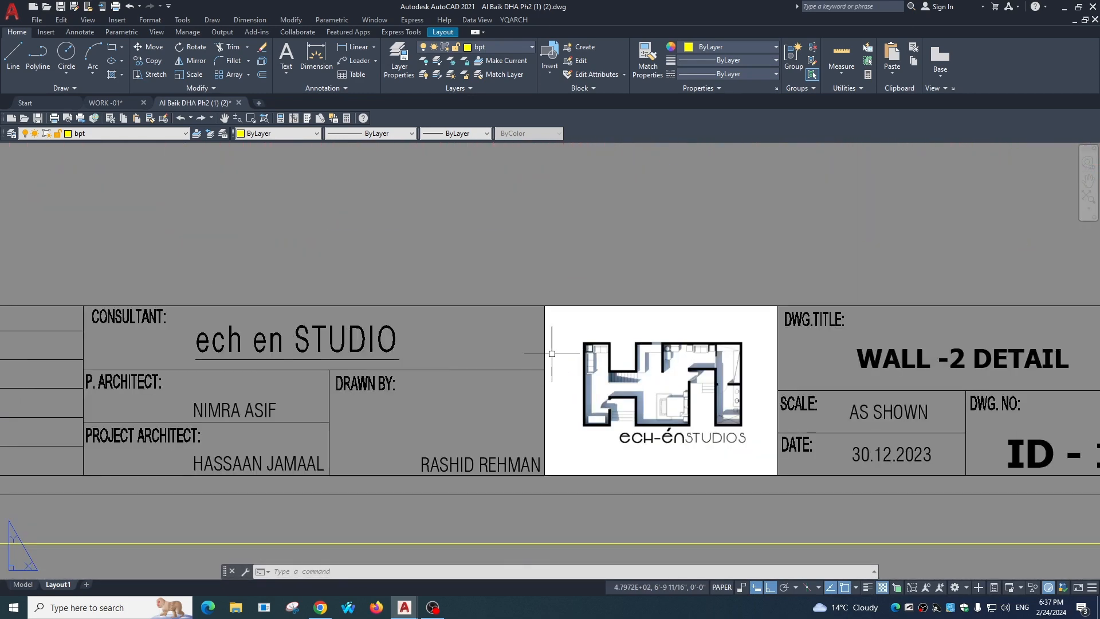
scroll(599, 316, "down", 3)
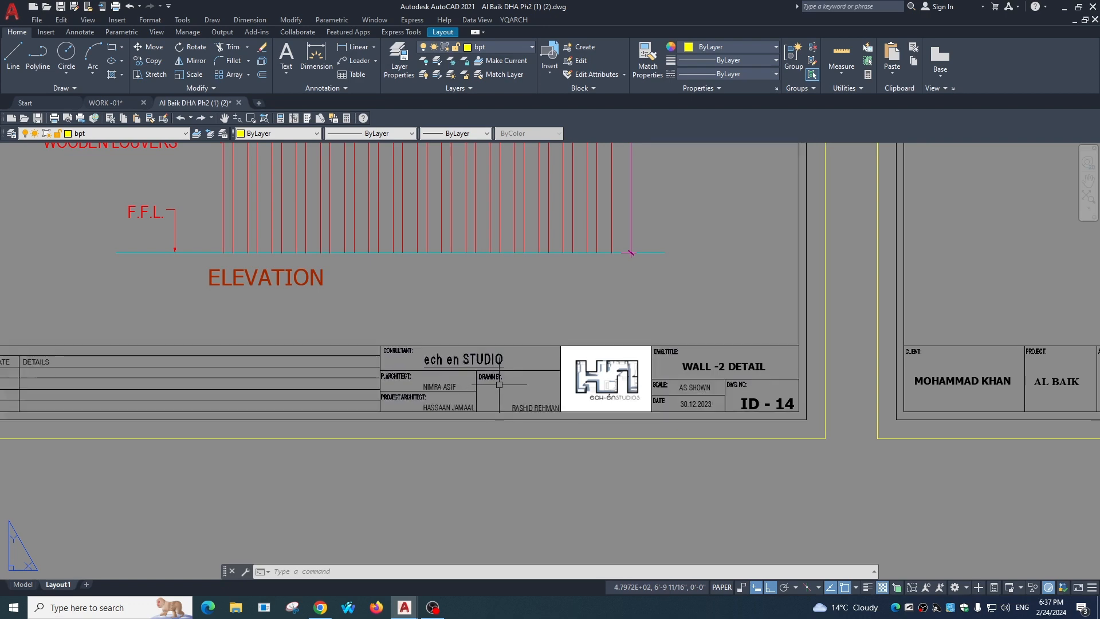
scroll(438, 396, "up", 4)
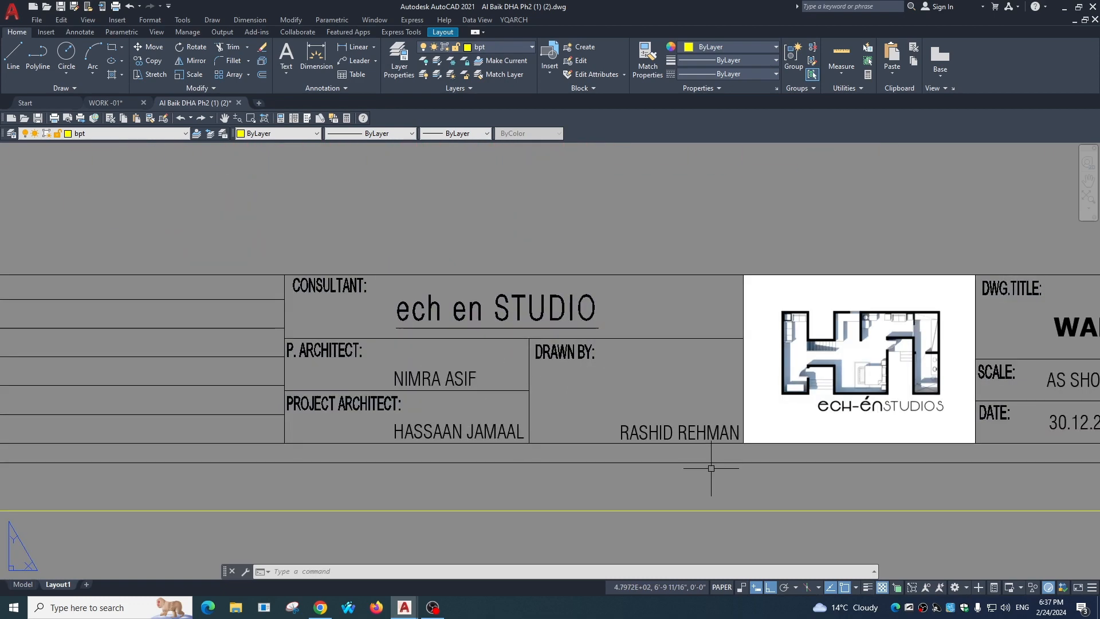
scroll(524, 456, "down", 2)
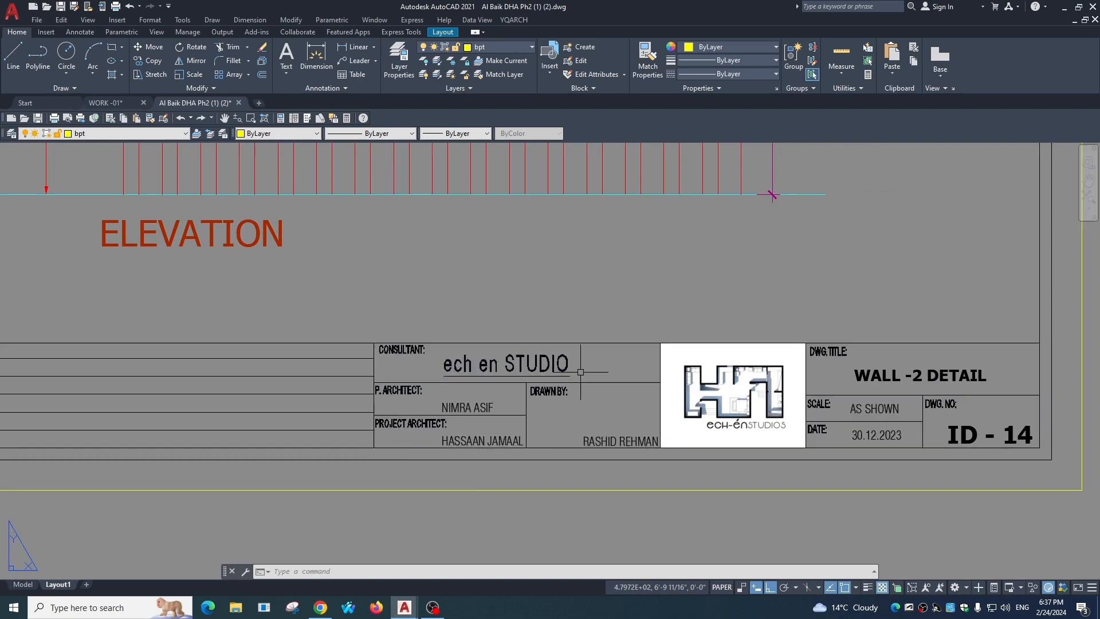
middle_click_drag(593, 390, 491, 379)
middle_click_drag(785, 381, 600, 380)
scroll(600, 370, "up", 2)
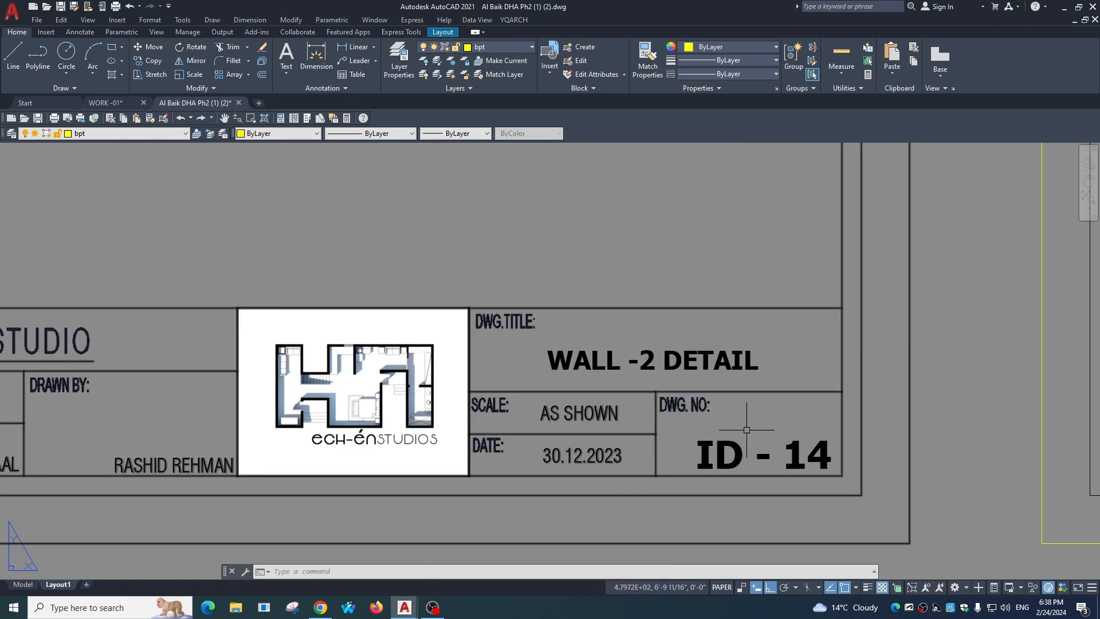
scroll(708, 385, "down", 10)
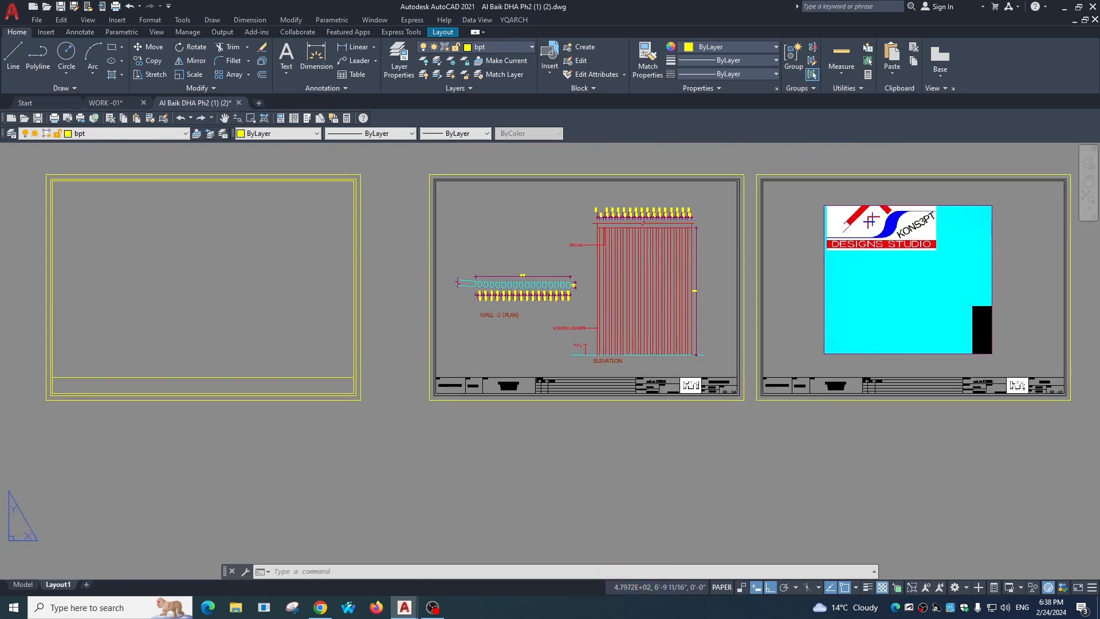
scroll(686, 381, "up", 4)
scroll(600, 397, "down", 5)
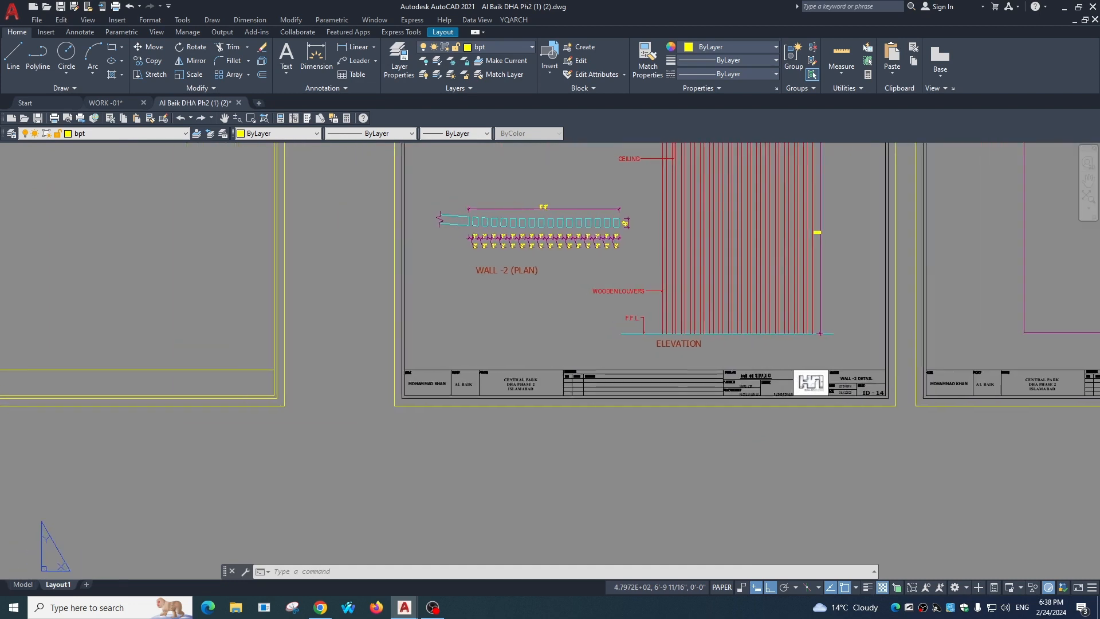
key("Escape")
key("Escape")
scroll(637, 347, "up", 8)
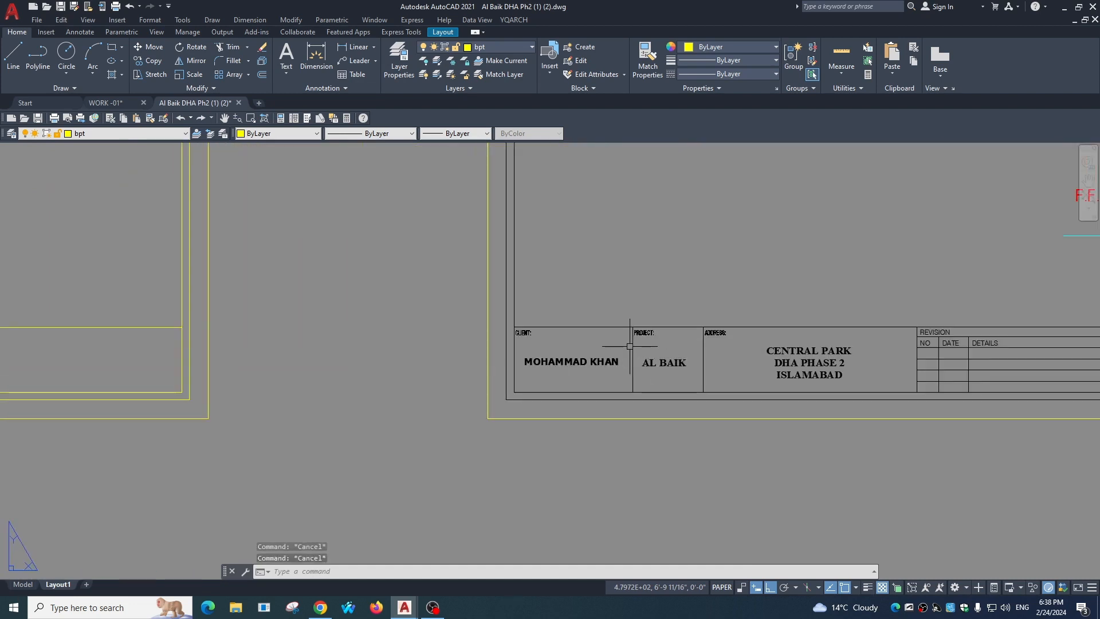
key("Escape")
key("Escape")
scroll(636, 356, "down", 2)
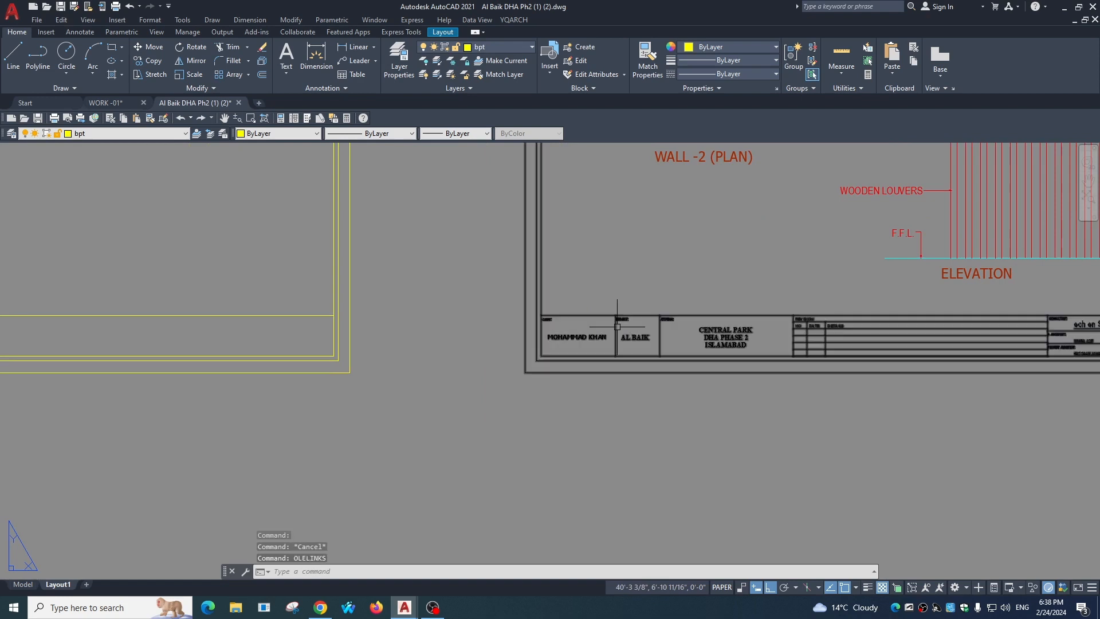
- Draw a vertical line at the left end of the new title strip, from its top line down to the innermost frame's lower edge
scroll(617, 326, "down", 3)
type("l")
key("Return")
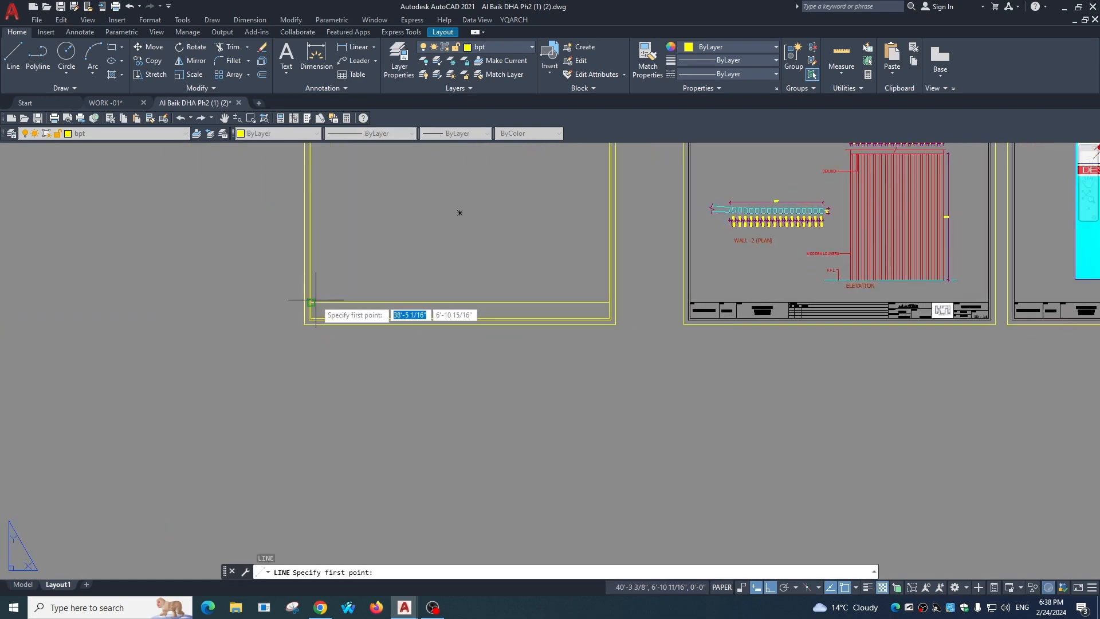
left_click(312, 302)
scroll(310, 318, "up", 2)
left_click(311, 318)
key("Escape")
scroll(342, 332, "down", 2)
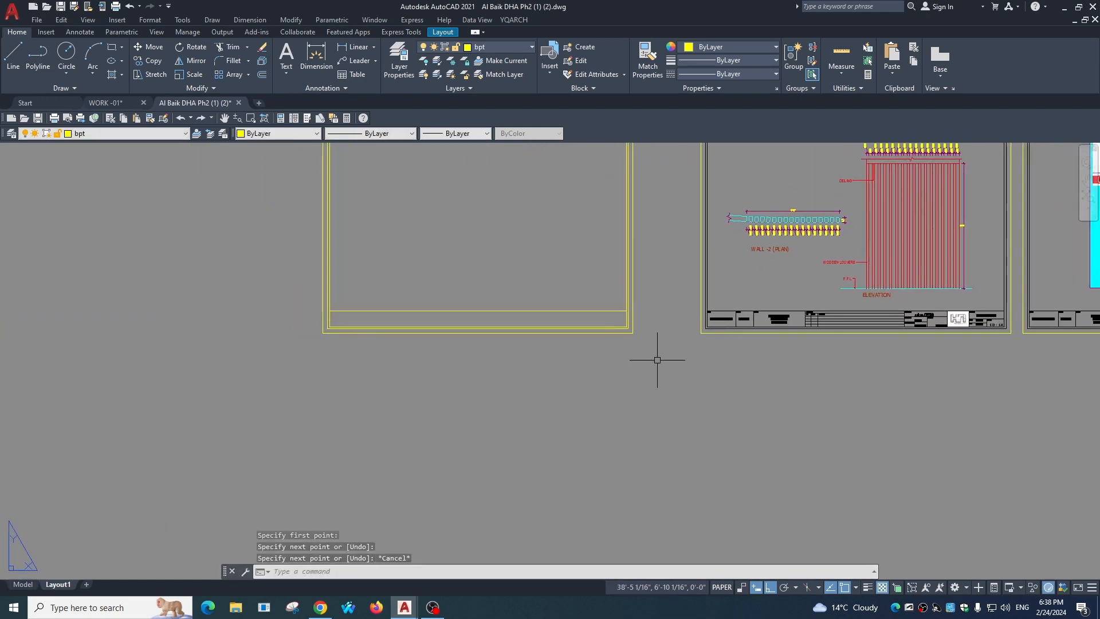
- Offset the new title strip's left vertical line rightward three times, using the Wall-2 client column's width of about 1 9/16 inches as spacing
type("o")
key("Return")
scroll(716, 338, "up", 2)
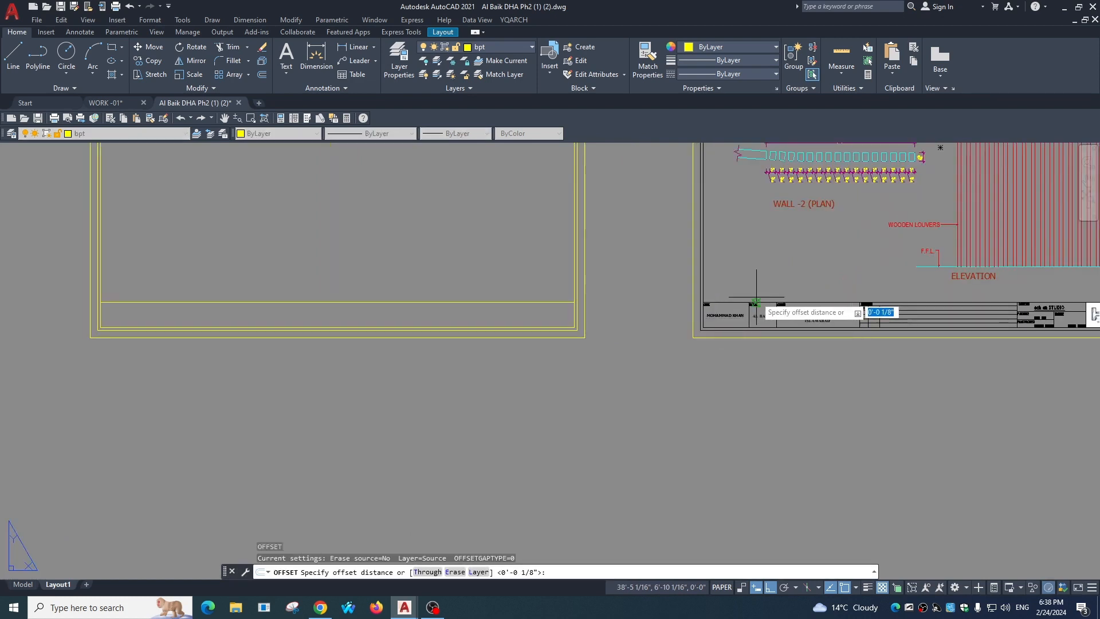
left_click(701, 303)
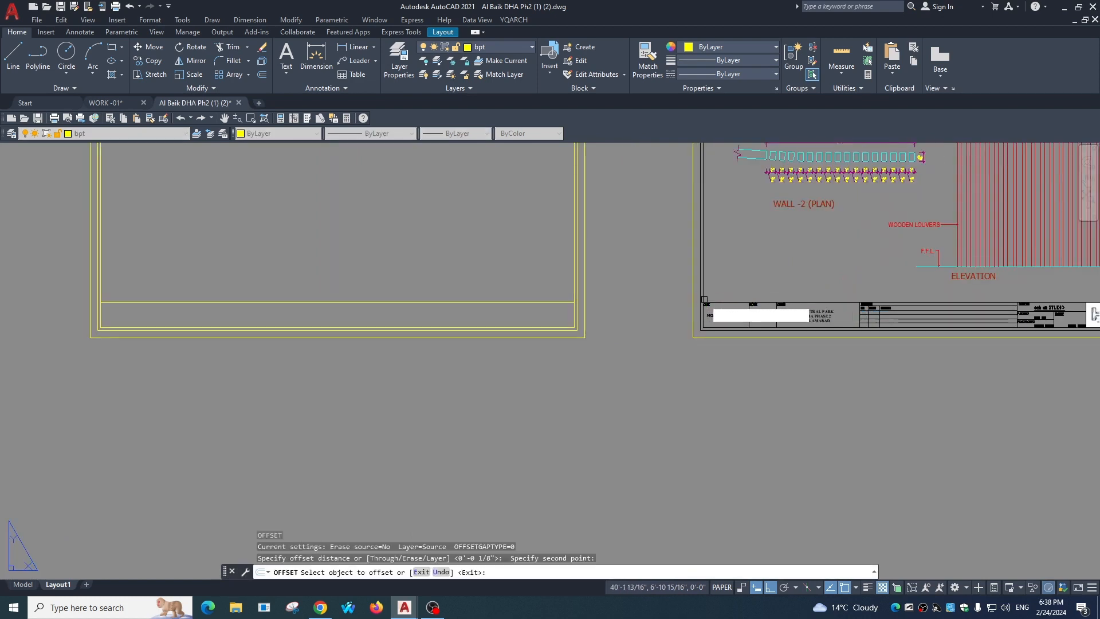
middle_click_drag(435, 370, 560, 351)
left_click(231, 293)
left_click(269, 297)
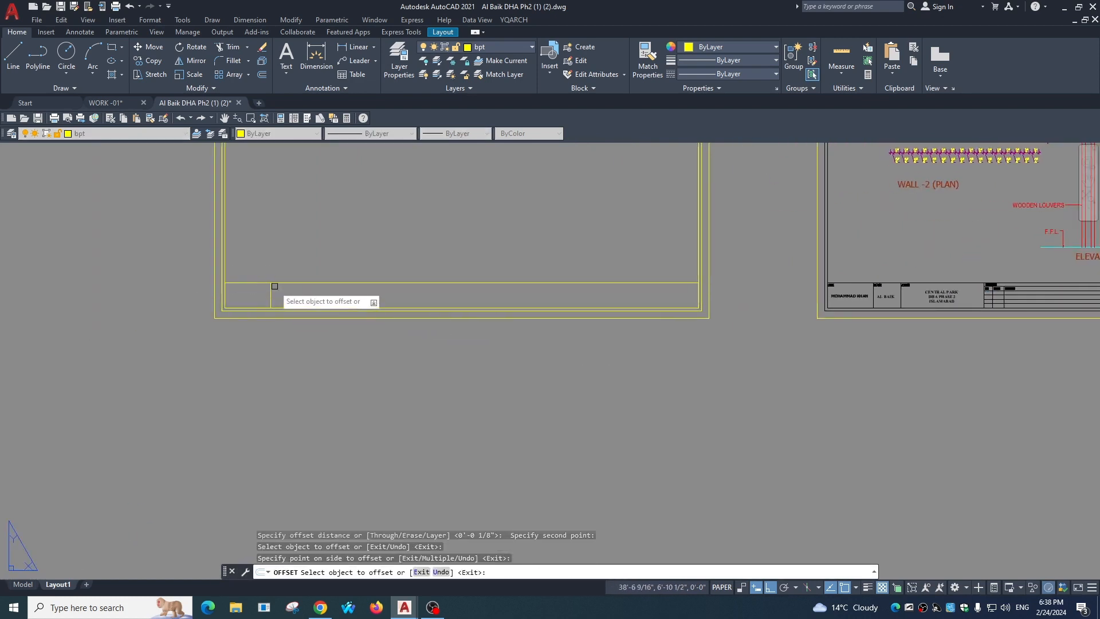
left_click(317, 297)
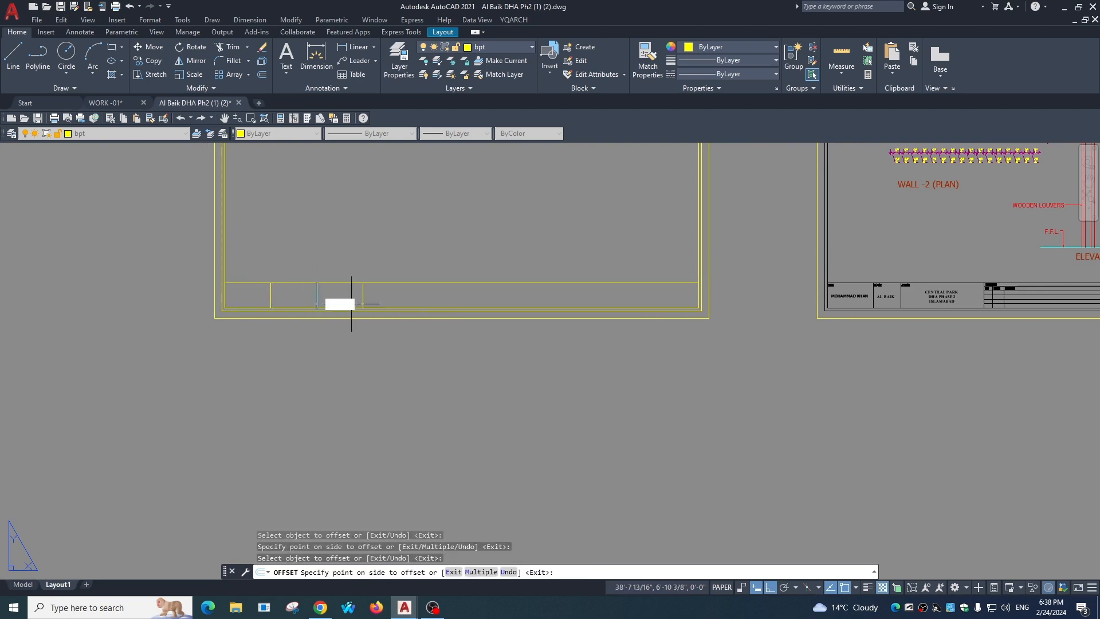
left_click(372, 306)
middle_click_drag(459, 334, 444, 344)
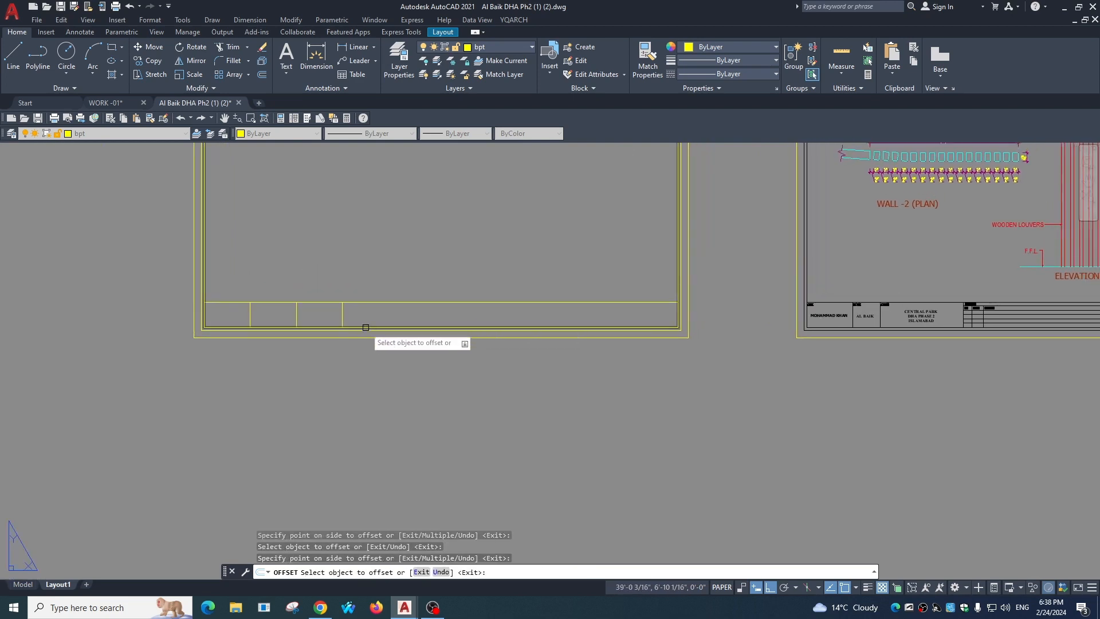
key("Escape")
- Copy the third column divider horizontally about 4 1/2 inches to the right to form the wide revision column
scroll(361, 312, "down", 2)
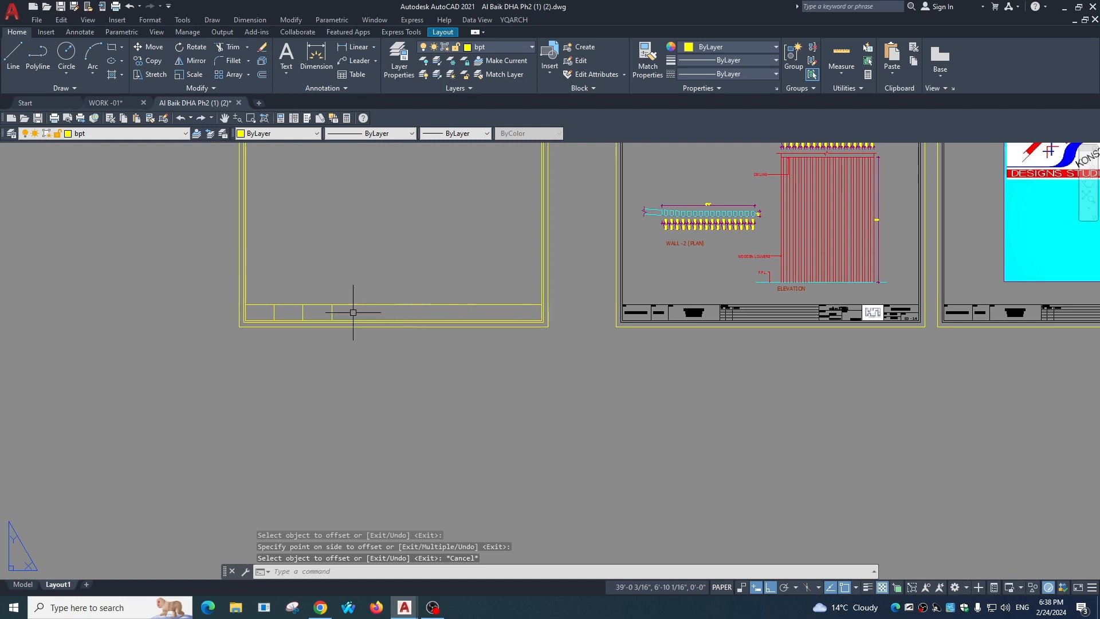
scroll(353, 312, "up", 2)
left_click(354, 311)
left_click(309, 315)
type("co")
key("space")
left_click(418, 411)
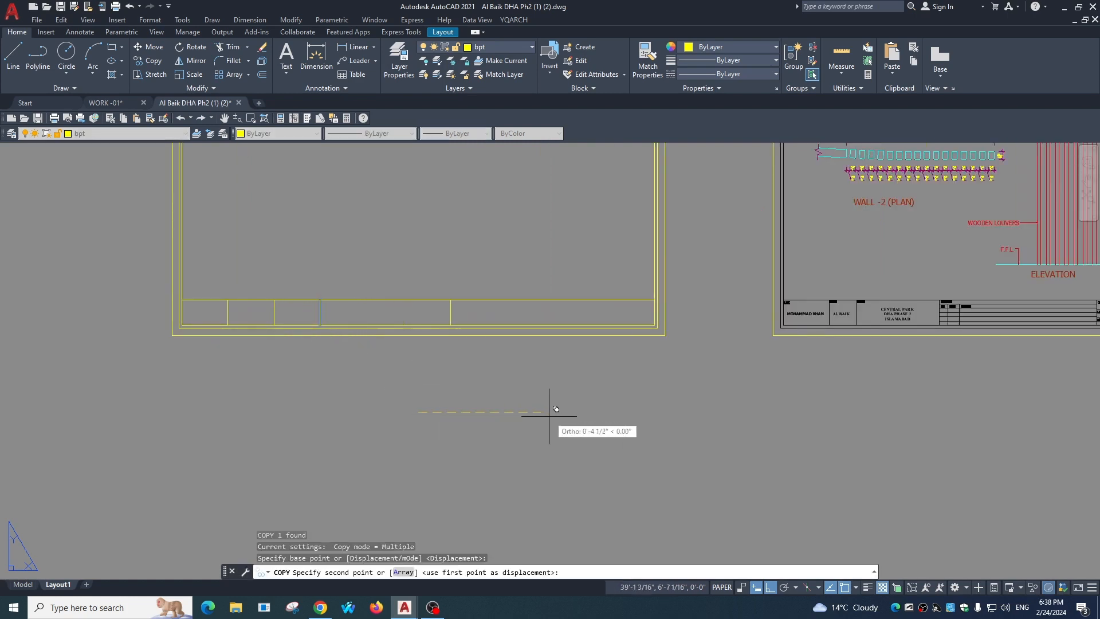
left_click(559, 412)
key("Escape")
- Copy the revision column's right divider horizontally to the right to mark the next wide column in the strip
left_click(459, 307)
type("co")
key("space")
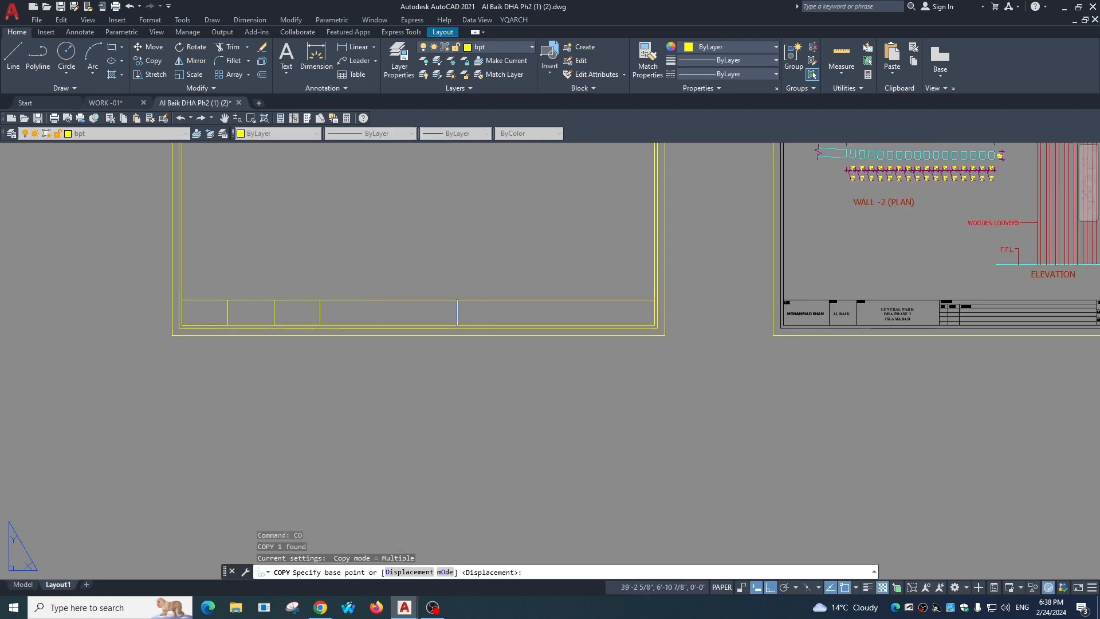
left_click(503, 411)
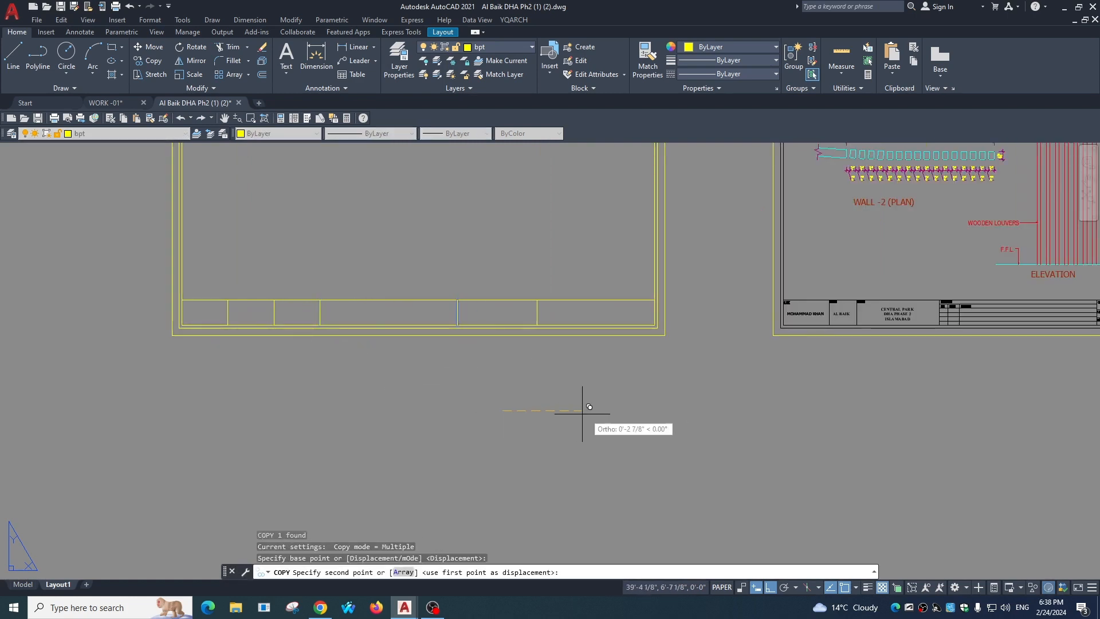
left_click(636, 418)
key("Escape")
- Draw a rectangle around the consultant, architect, drawn-by and logo cells of the Wall-2 title block
middle_click_drag(998, 329, 765, 291)
key("Escape")
scroll(1006, 257, "up", 6)
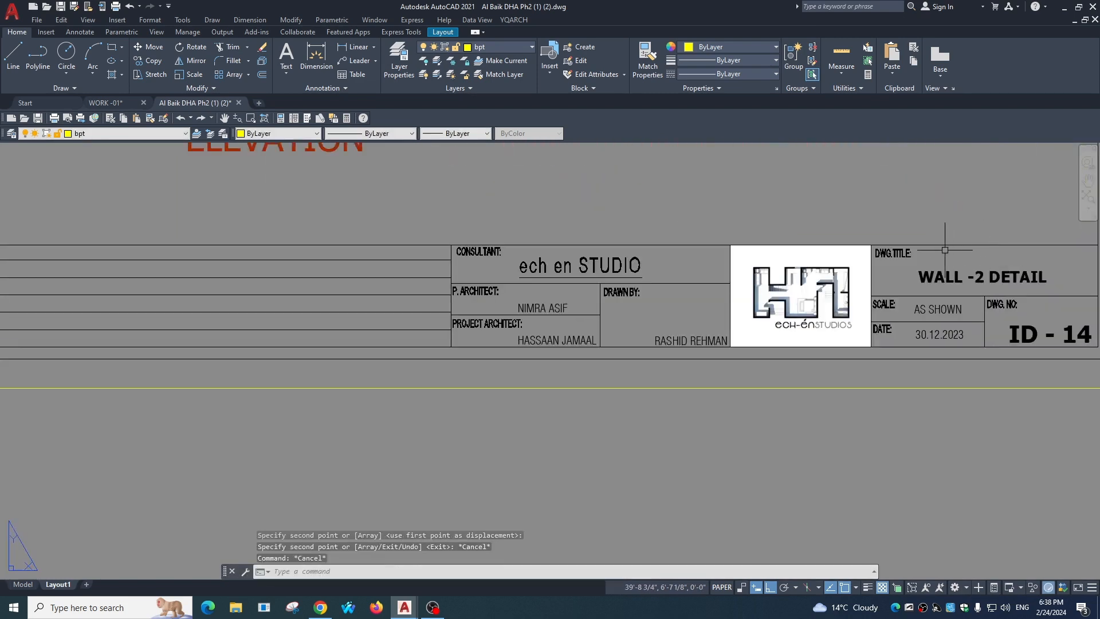
type("rec")
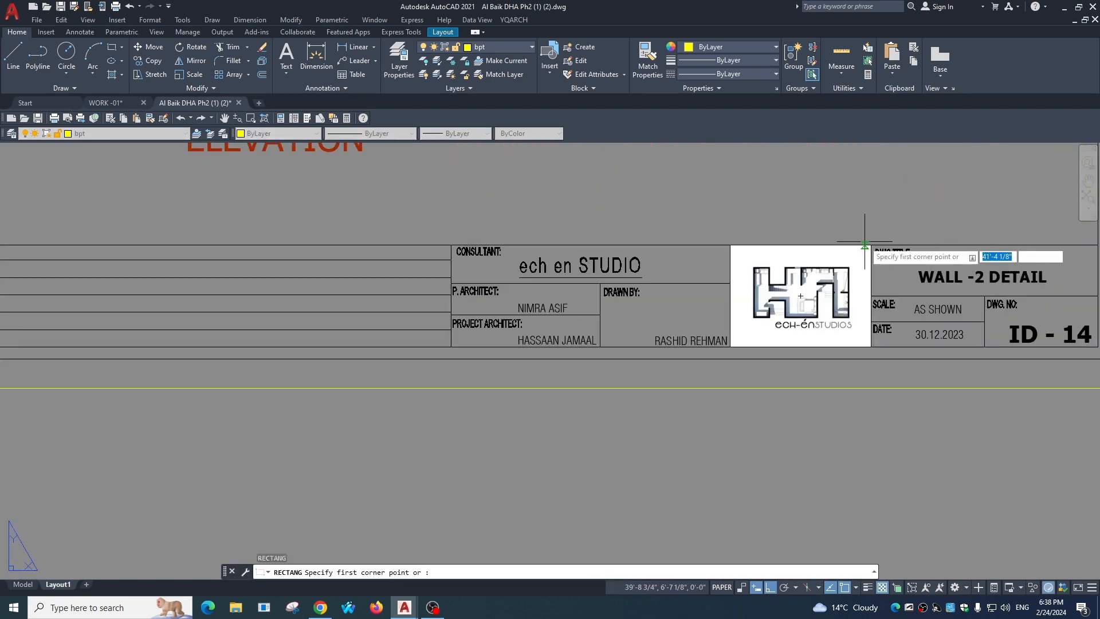
key("Return")
left_click(871, 246)
left_click(452, 346)
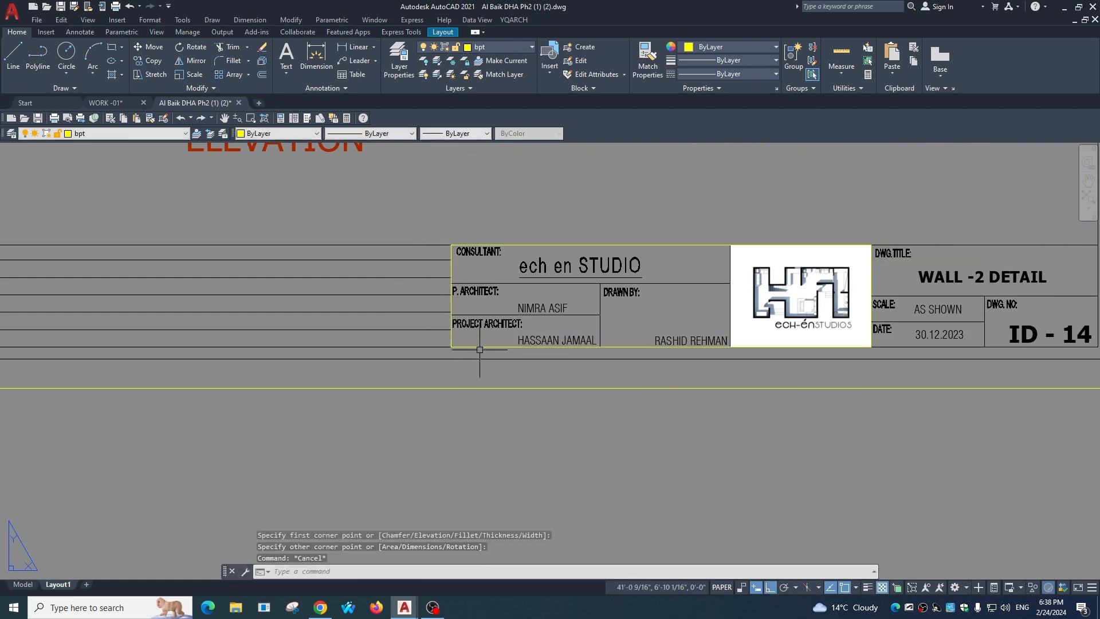
- Move the rectangle by its upper-left corner to the revision column's right divider in the new title strip
left_click(481, 347)
type("m")
key("Return")
left_click(453, 246)
scroll(606, 294, "down", 5)
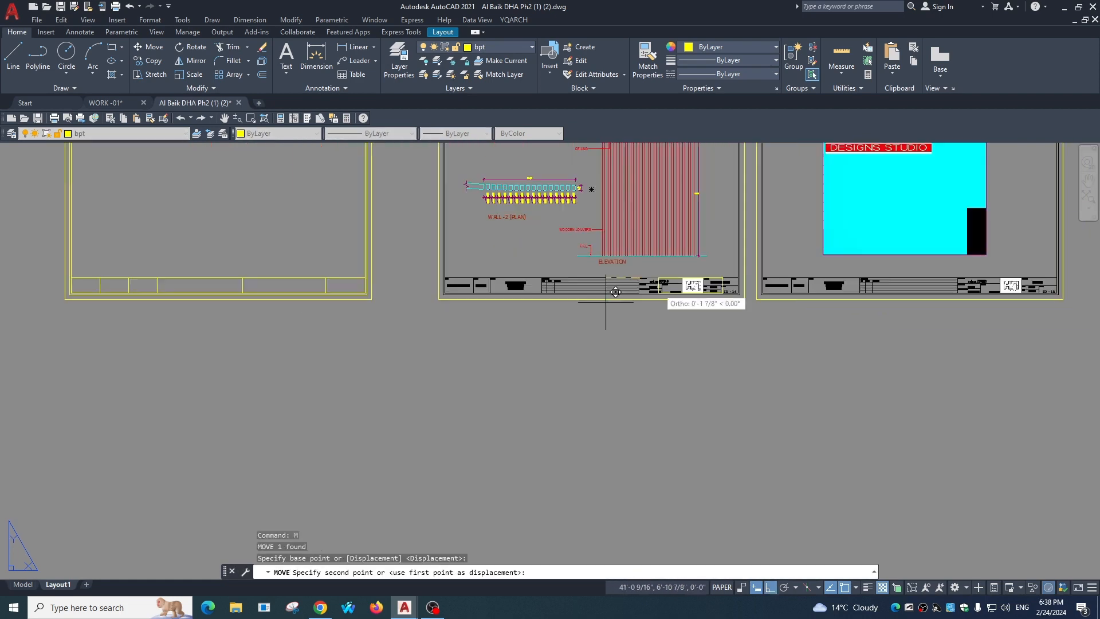
scroll(244, 281, "up", 5)
key("Escape")
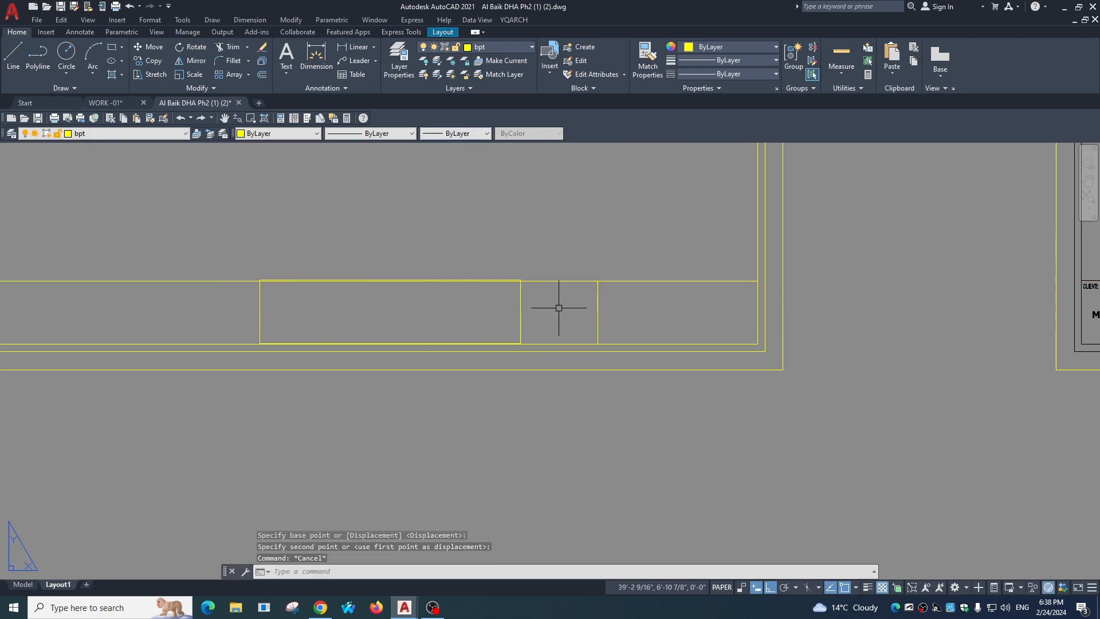
- Move the rectangle down so its upper-left corner meets the top line of the new title strip
left_click(510, 333)
type("m")
key("Return")
scroll(269, 279, "up", 4)
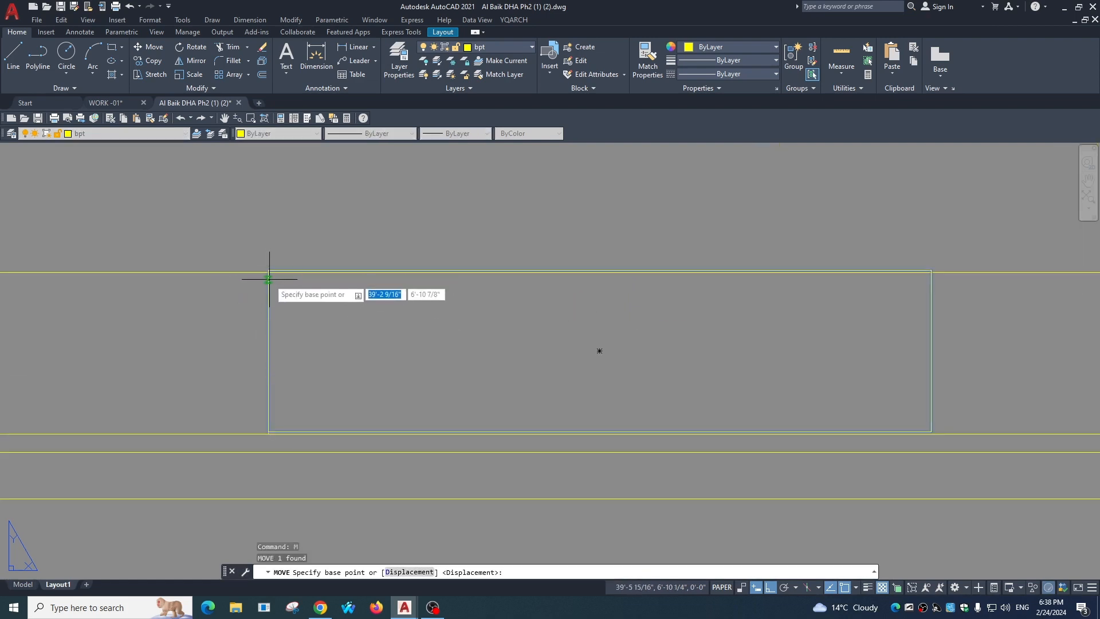
left_click(268, 270)
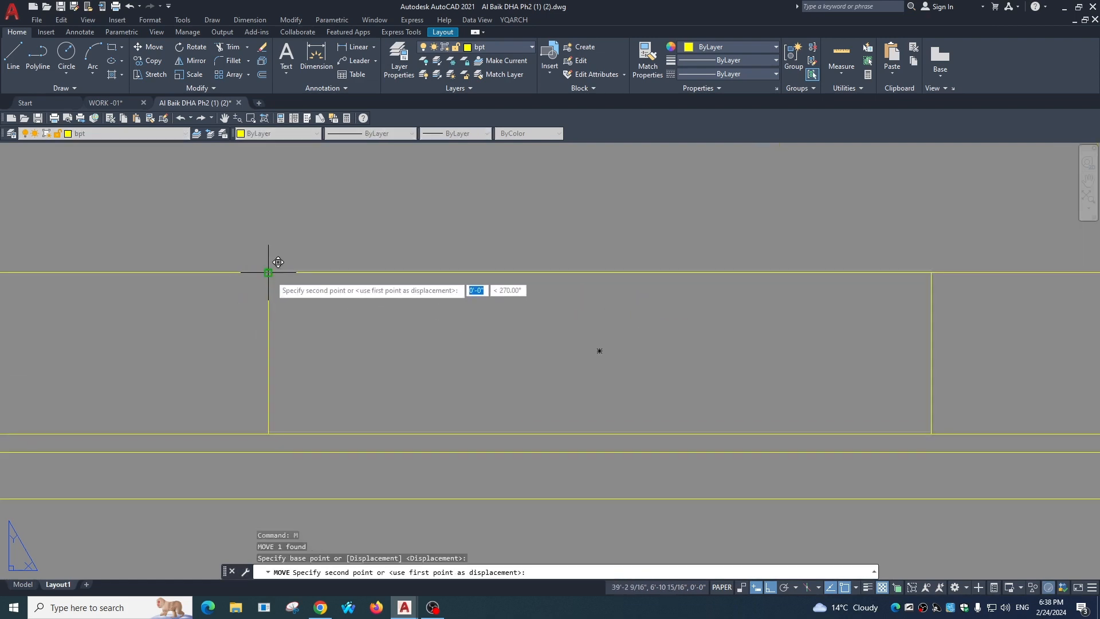
left_click(268, 272)
key("Escape")
scroll(332, 332, "down", 2)
key("Escape")
- Stretch the last column divider sideways onto the right edge of the rectangle in the new title strip
middle_click_drag(332, 332, 237, 286)
key("Escape")
type("s")
key("Return")
left_click(759, 222)
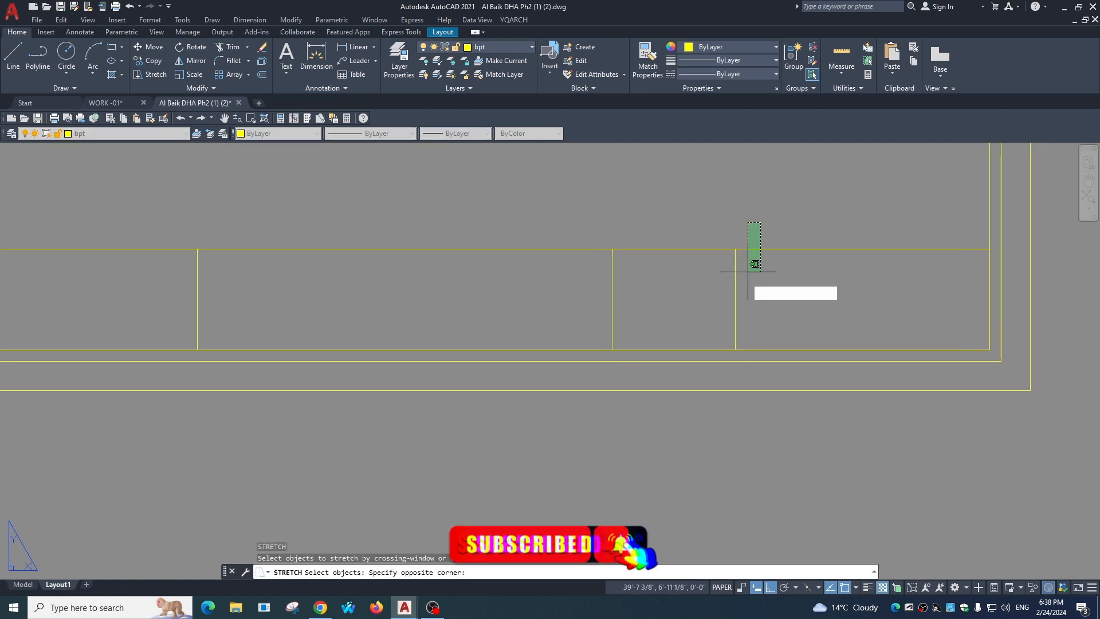
left_click(713, 409)
key("Return")
left_click(735, 249)
key("Escape")
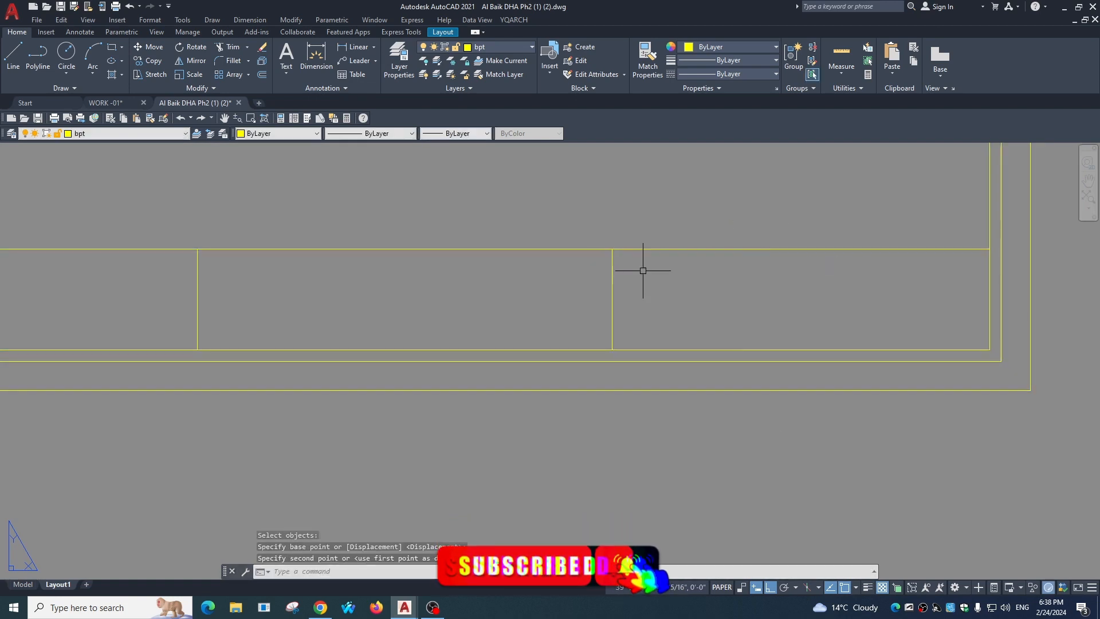
- Examine the cell layout of the Wall-2 title block, from the drawing title and logo cells back to the revision rows
scroll(648, 343, "down", 3)
scroll(631, 368, "down", 2)
middle_click_drag(631, 368, 572, 342)
scroll(575, 344, "down", 2)
key("Escape")
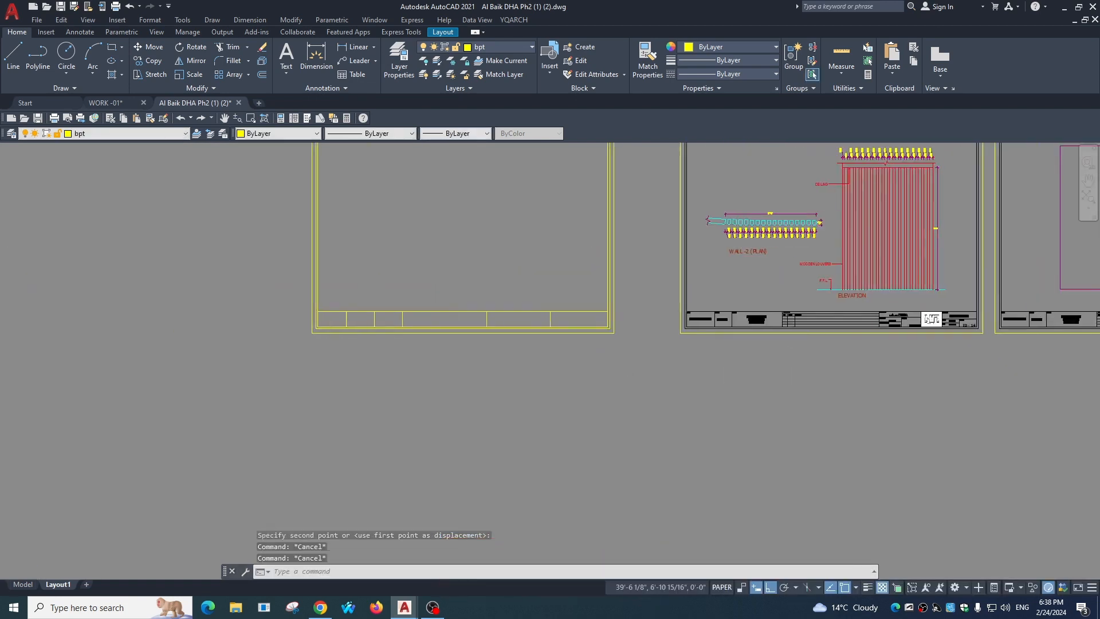
middle_click_drag(873, 326, 684, 305)
scroll(779, 300, "up", 8)
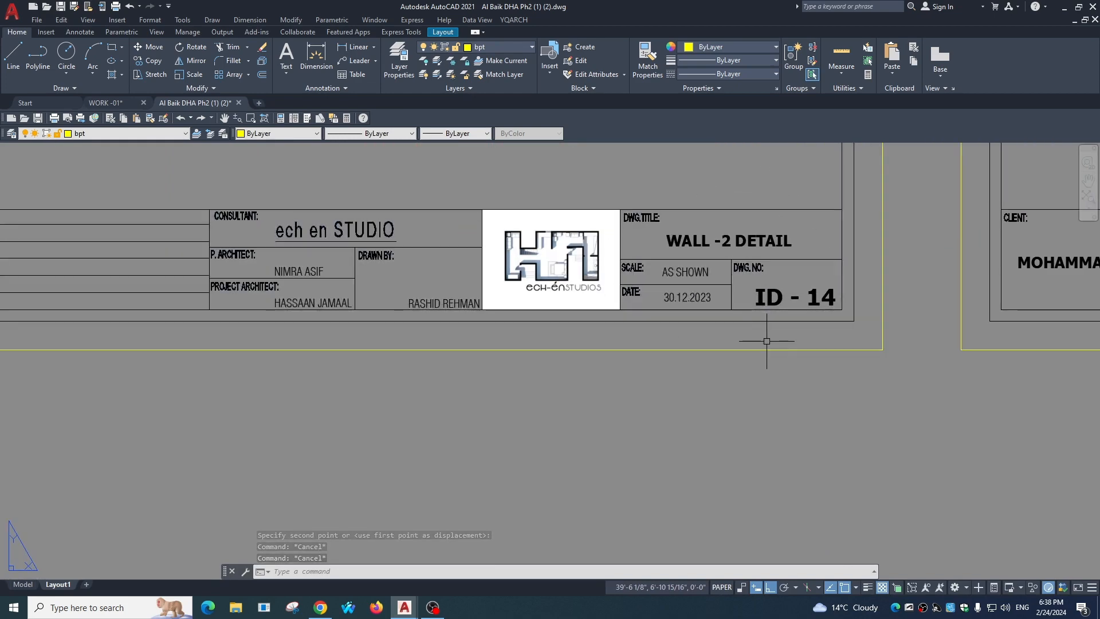
scroll(479, 272, "down", 4)
middle_click_drag(487, 273, 731, 295)
scroll(596, 305, "down", 2)
middle_click_drag(512, 310, 614, 314)
scroll(614, 315, "up", 4)
scroll(667, 326, "down", 4)
middle_click_drag(706, 320, 1071, 278)
key("Escape")
key("Escape")
key("Escape")
- Draw a horizontal line along the new strip's top edge, spanning the revision column between its two dividers
scroll(438, 272, "up", 4)
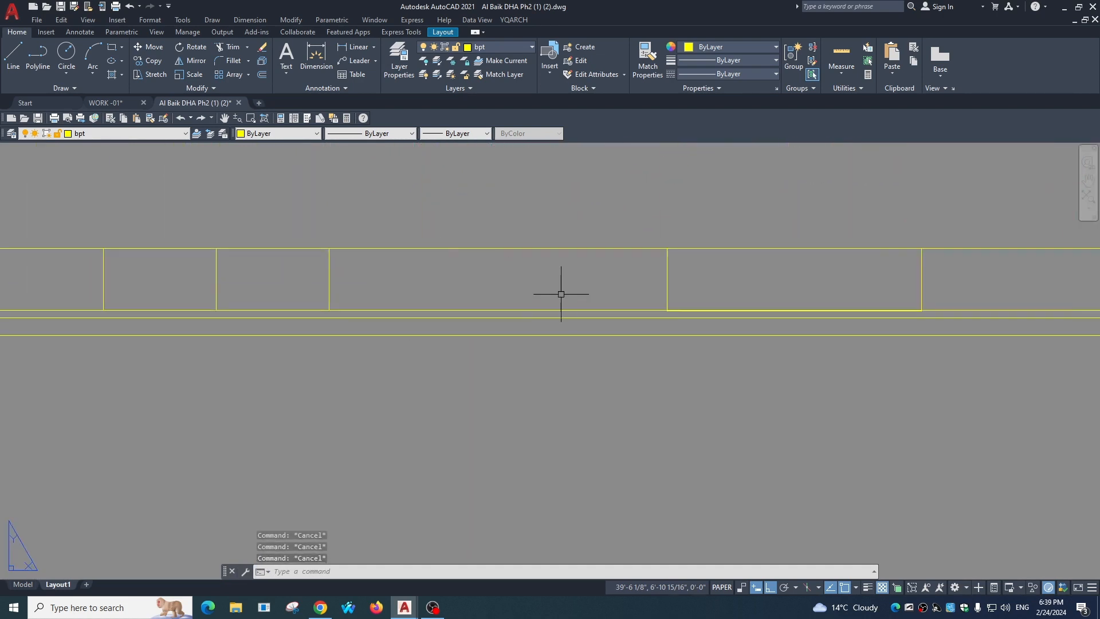
type("l")
key("Return")
left_click(667, 248)
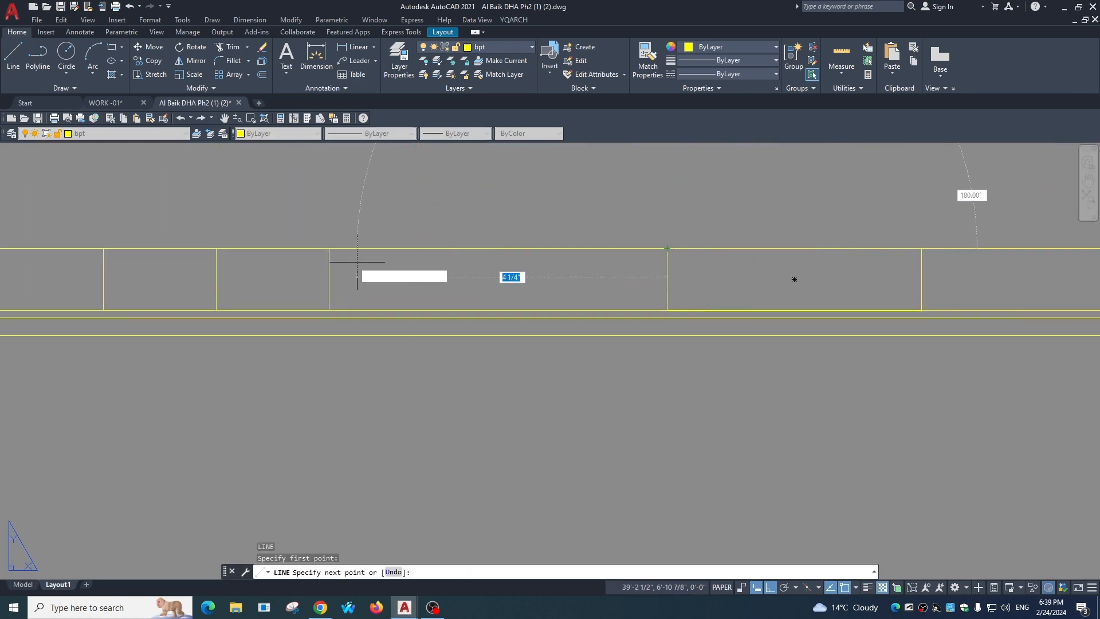
left_click(329, 249)
key("Escape")
- Move the revision column's horizontal line down slightly below the strip's top edge to set the first row height
key("Return")
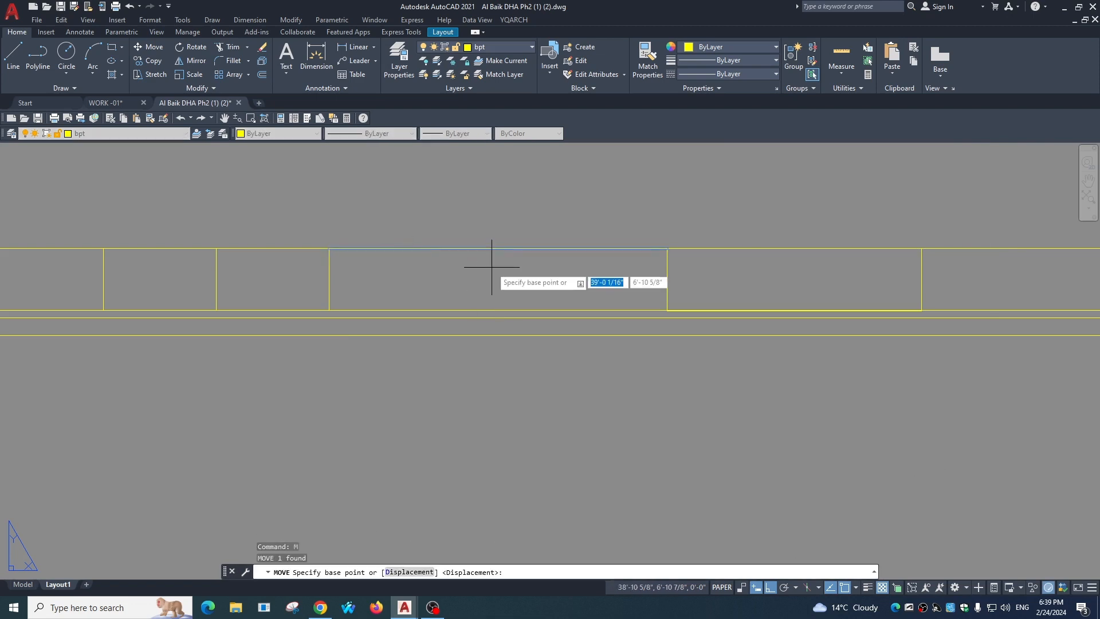
left_click(492, 265)
left_click(494, 275)
key("Escape")
- Offset the revision column's row line downward four times, using the gap between the strip's top edge and that line as spacing
type("o")
key("Return")
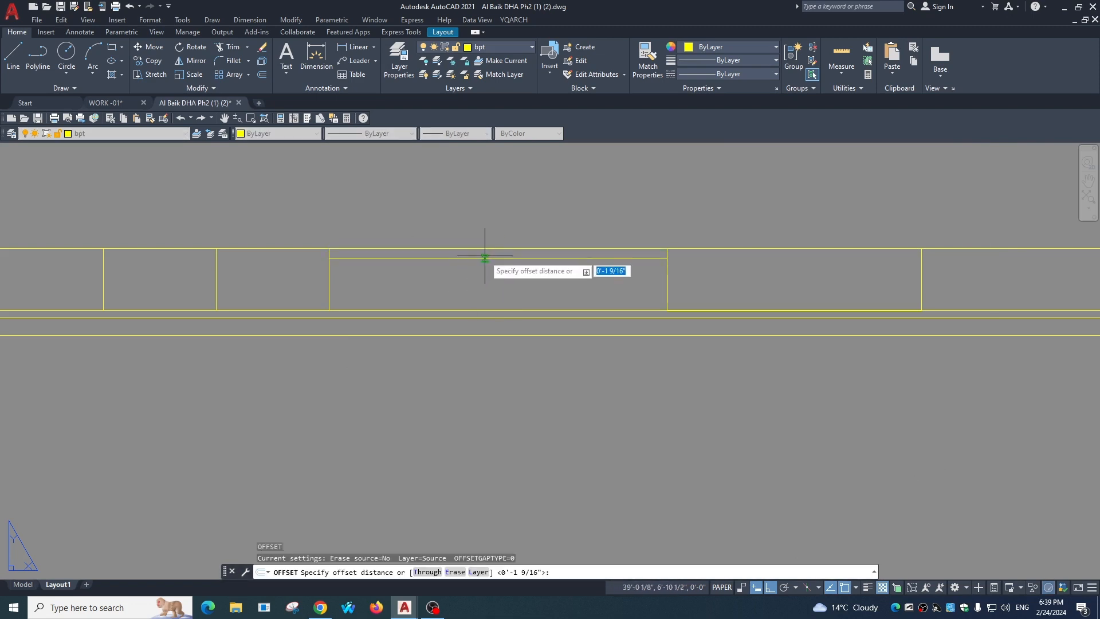
left_click(485, 249)
left_click(486, 257)
left_click(486, 257)
left_click(484, 266)
left_click(484, 268)
left_click(481, 276)
left_click(480, 277)
left_click(479, 286)
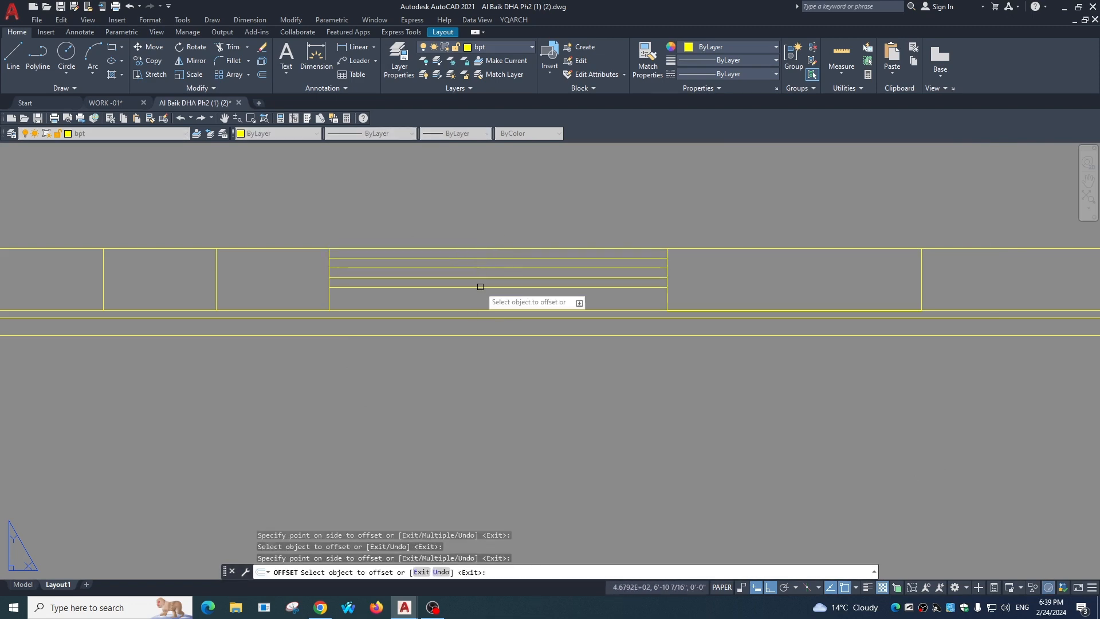
left_click(478, 287)
left_click(479, 298)
key("Escape")
- Copy the new sheet's three border frames, without the title strip, horizontally to the empty area on its left
scroll(517, 411, "down", 2)
middle_click_drag(512, 409, 479, 363)
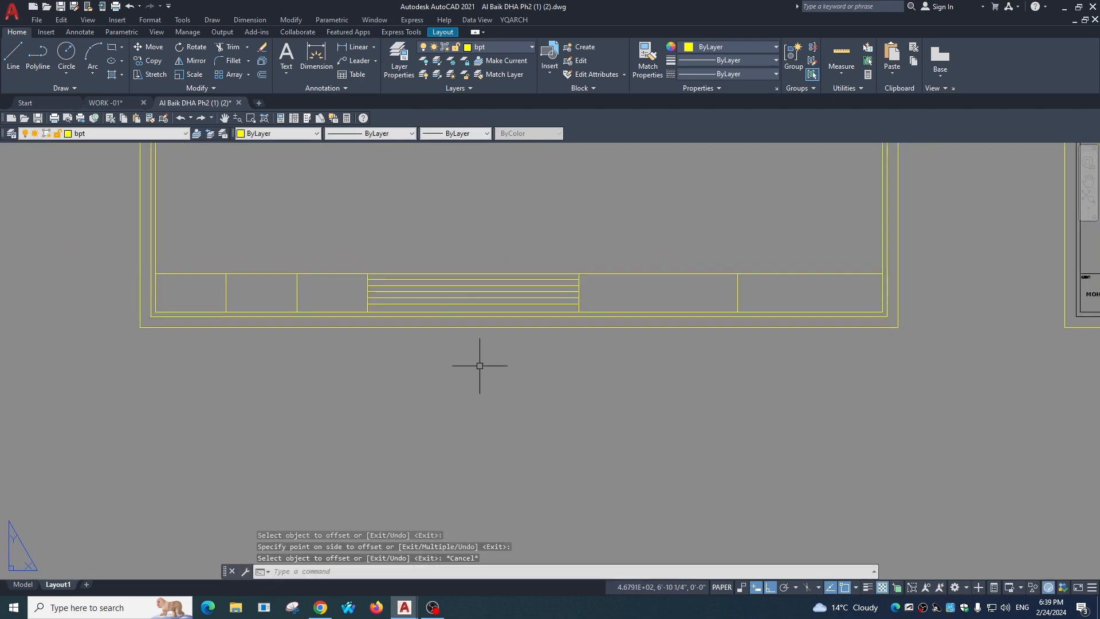
scroll(462, 294, "up", 5)
scroll(515, 366, "down", 6)
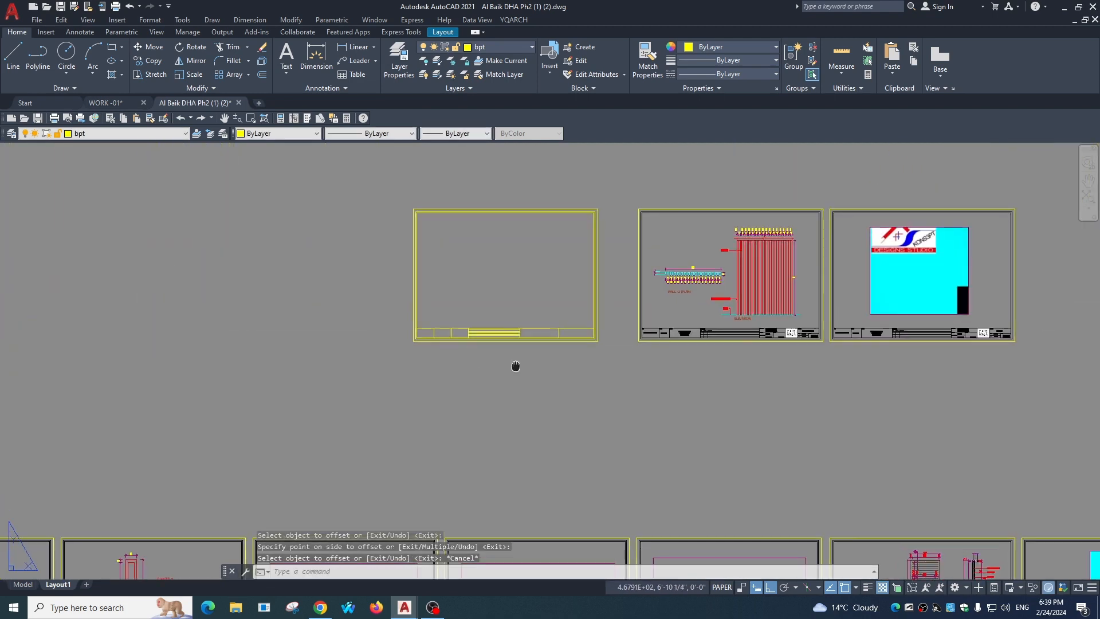
key("Escape")
type("co")
key("space")
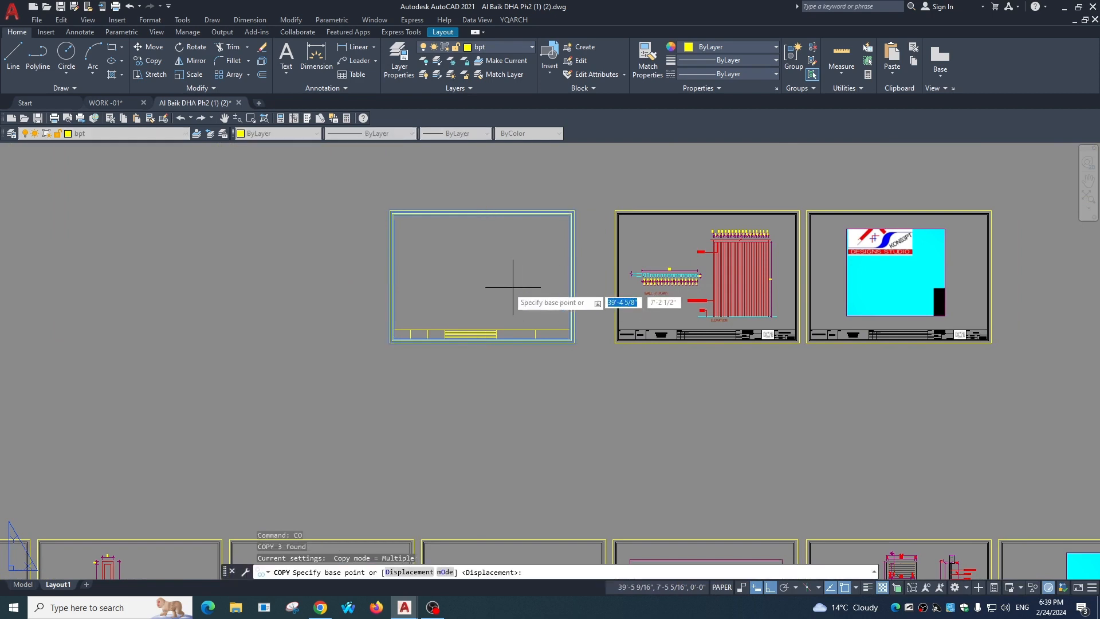
left_click(507, 291)
left_click(270, 291)
key("Escape")
- Rotate the three copied border frames to portrait orientation
left_click(294, 194)
left_click(318, 298)
scroll(455, 279, "down", 2)
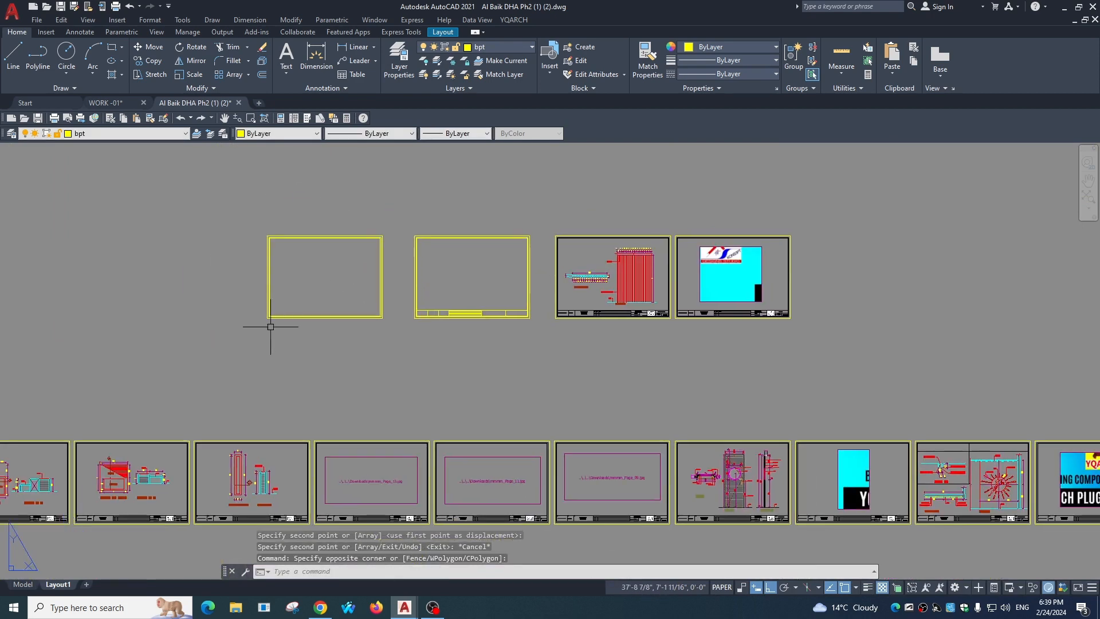
left_click(272, 328)
left_click(219, 241)
type("o")
key("space")
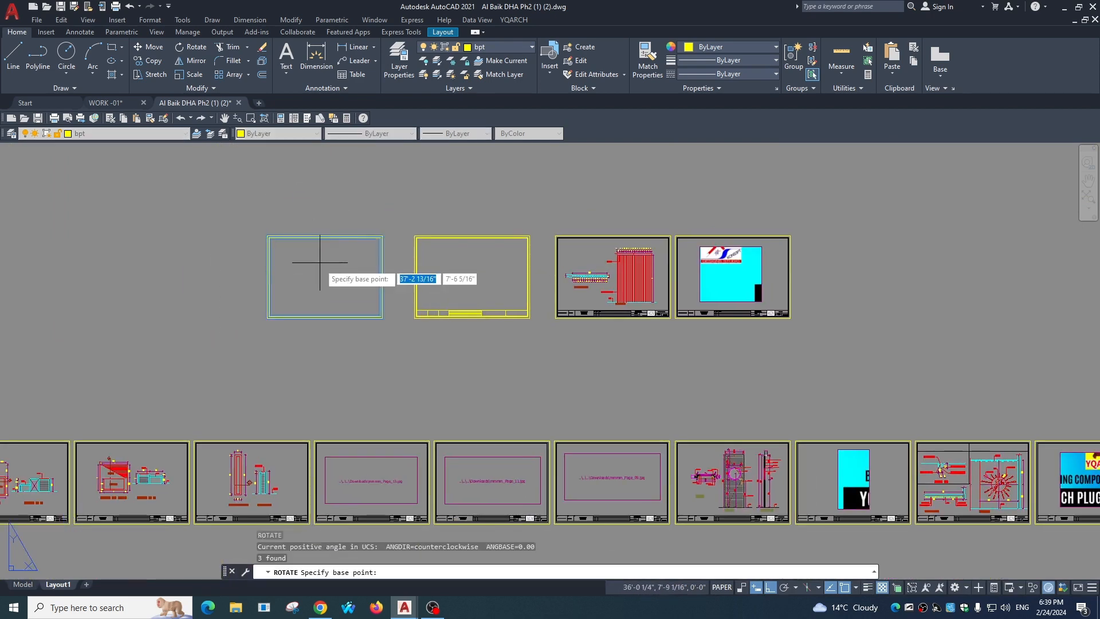
left_click(323, 276)
key("Escape")
key("Escape")
- Copy the title strip lines from the landscape sheet to the lower-left corner of the portrait sheet's innermost frame
scroll(435, 321, "up", 4)
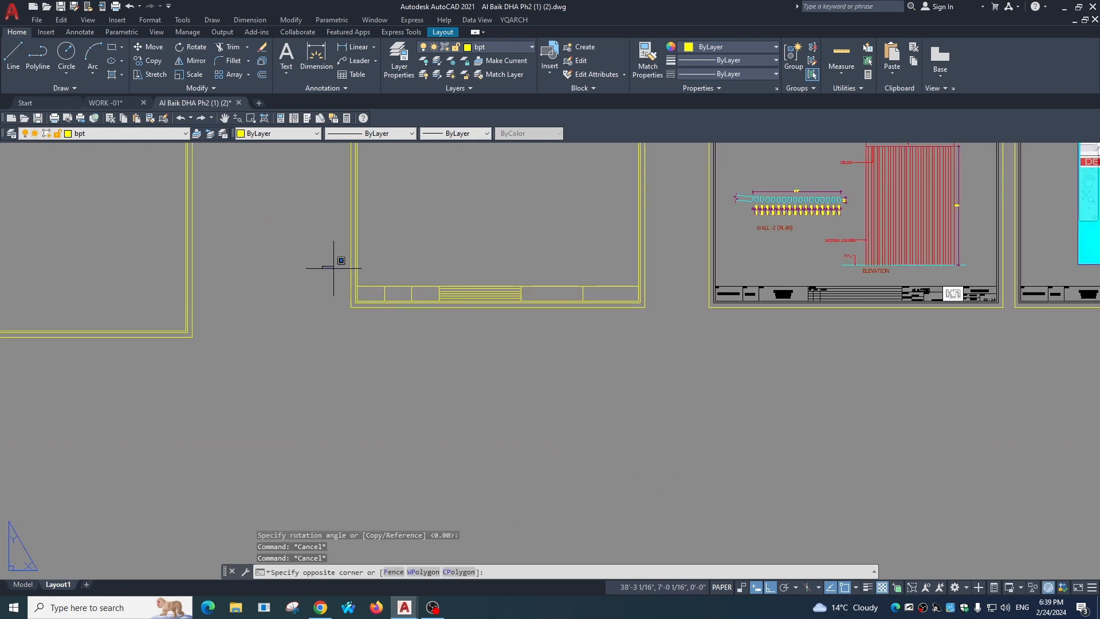
left_click(648, 324)
type("co")
key("space")
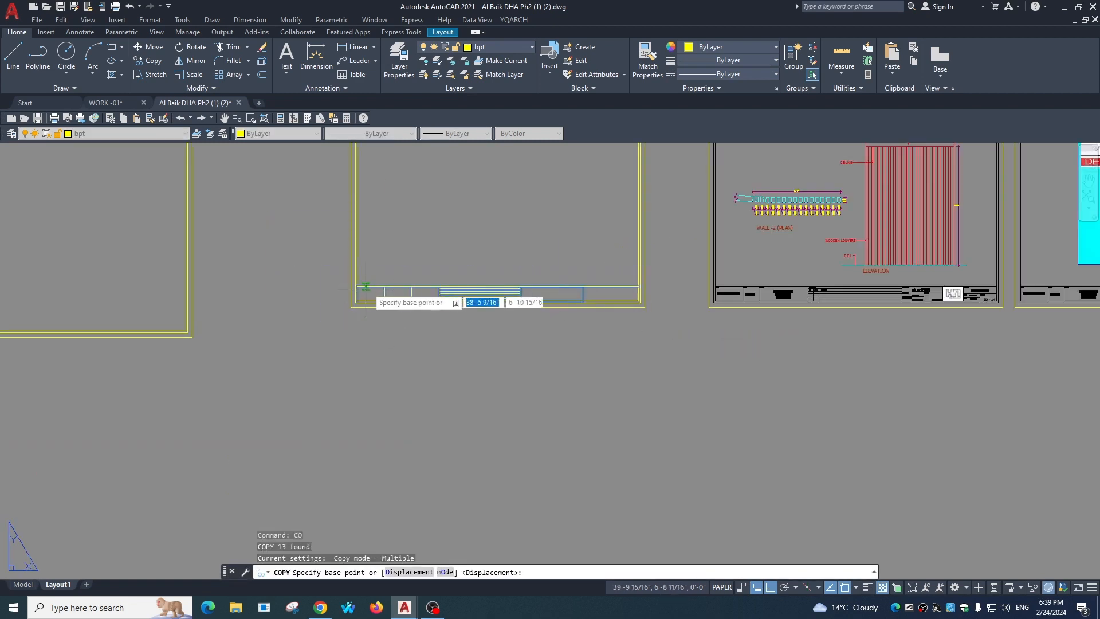
left_click(357, 300)
scroll(493, 310, "up", 3)
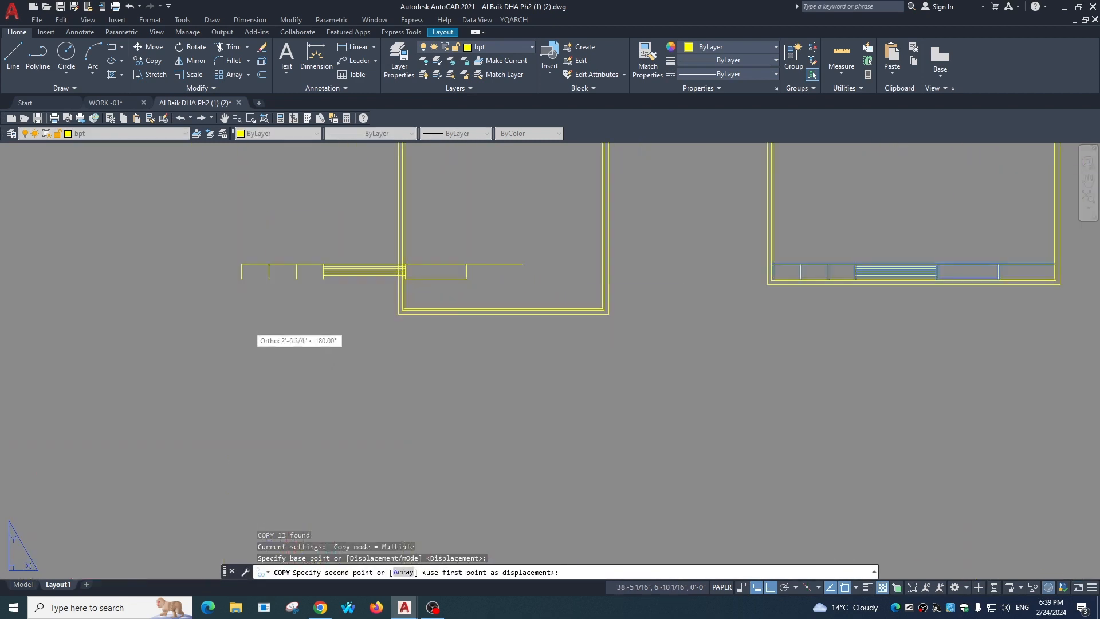
left_click(471, 304)
key("Escape")
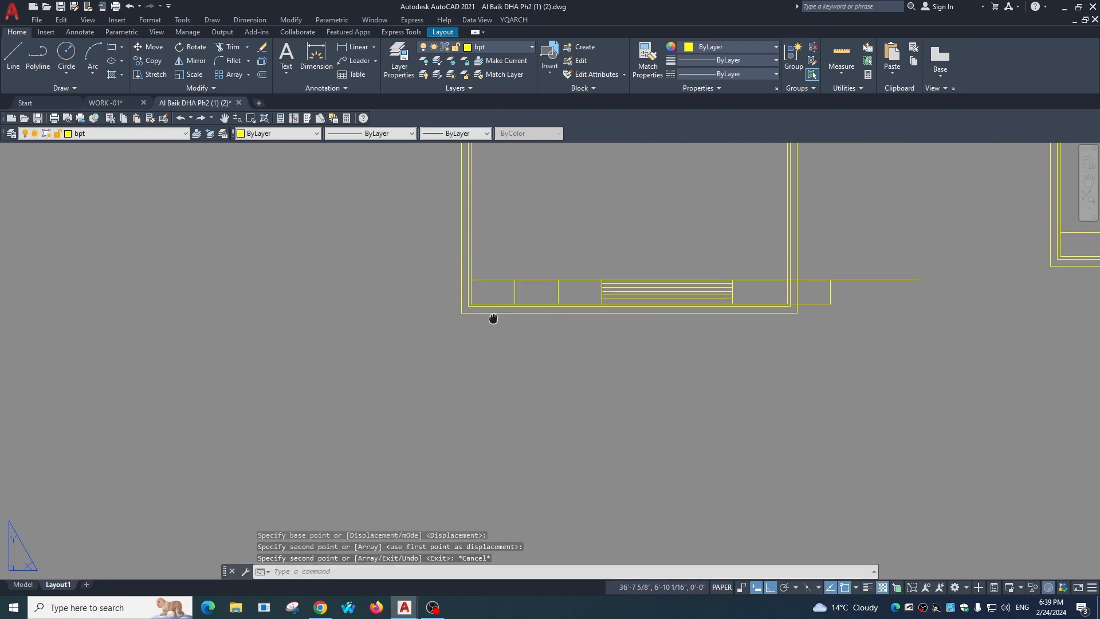
- Stretch the portrait sheet's title strip horizontally, excluding the border frames, so its overhanging end meets the innermost frame's right edge
middle_click_drag(491, 317, 292, 313)
key("Escape")
key("space")
key("Escape")
type("s")
key("space")
left_click(755, 231)
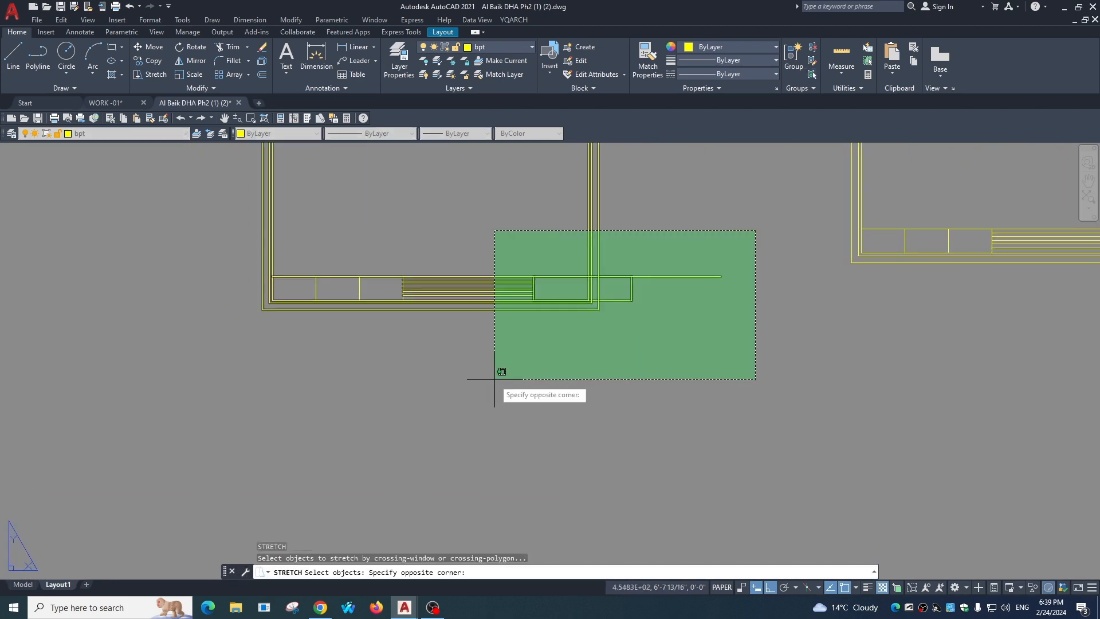
left_click(494, 377)
left_click(651, 168, "shift")
left_click(517, 234, "shift")
key("space")
left_click(718, 275)
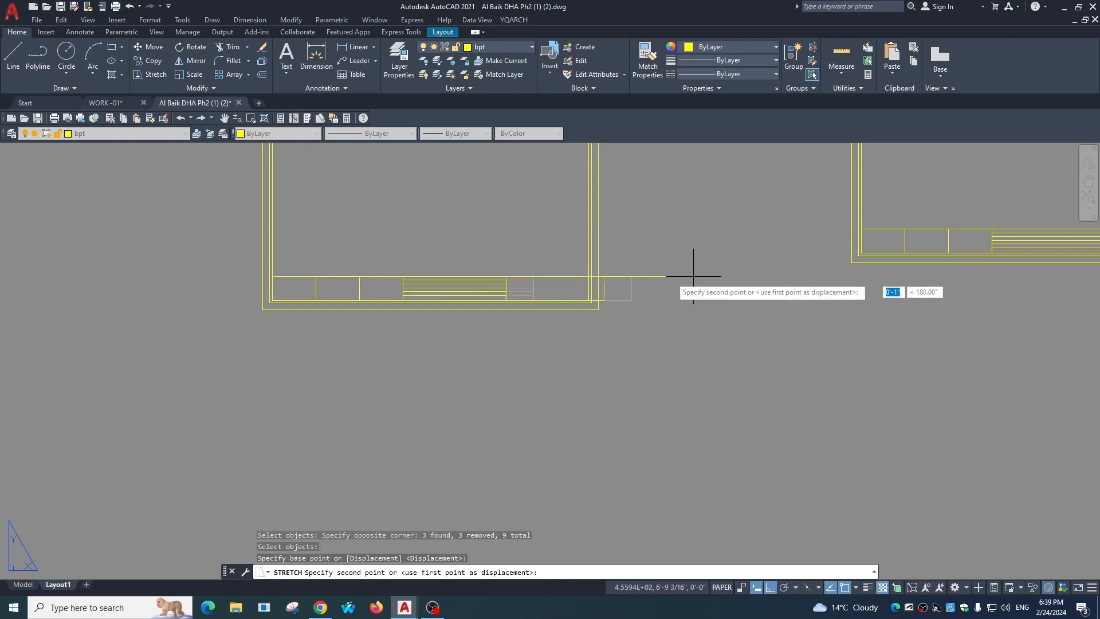
key("Escape")
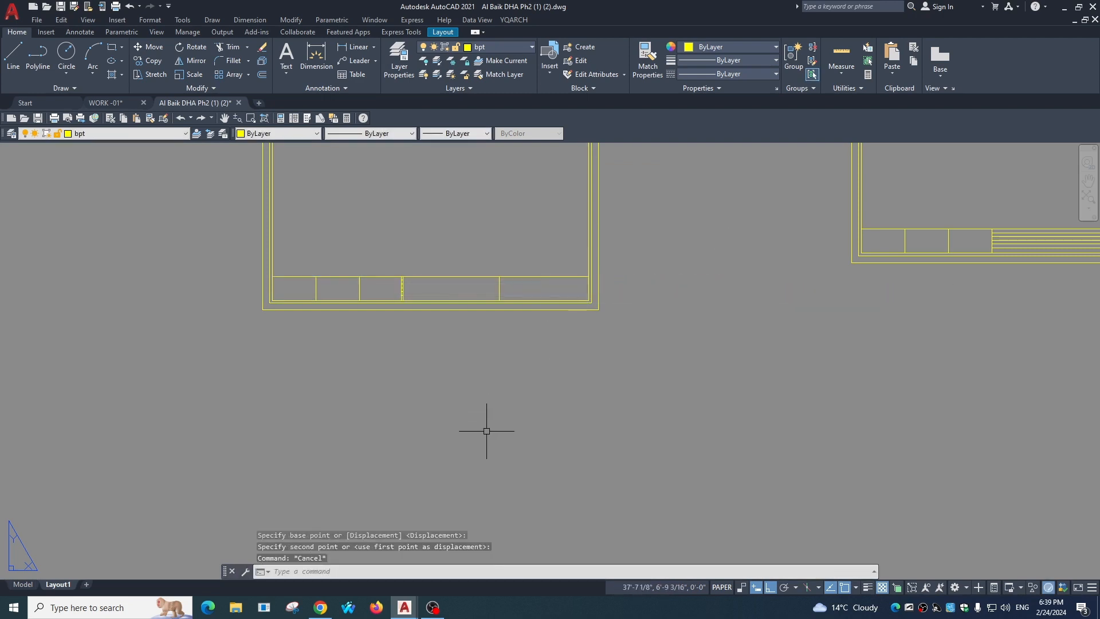
- Examine the portrait sheet's title strip cells from end to end and compare its layout with the landscape sheet
scroll(484, 425, "down", 4)
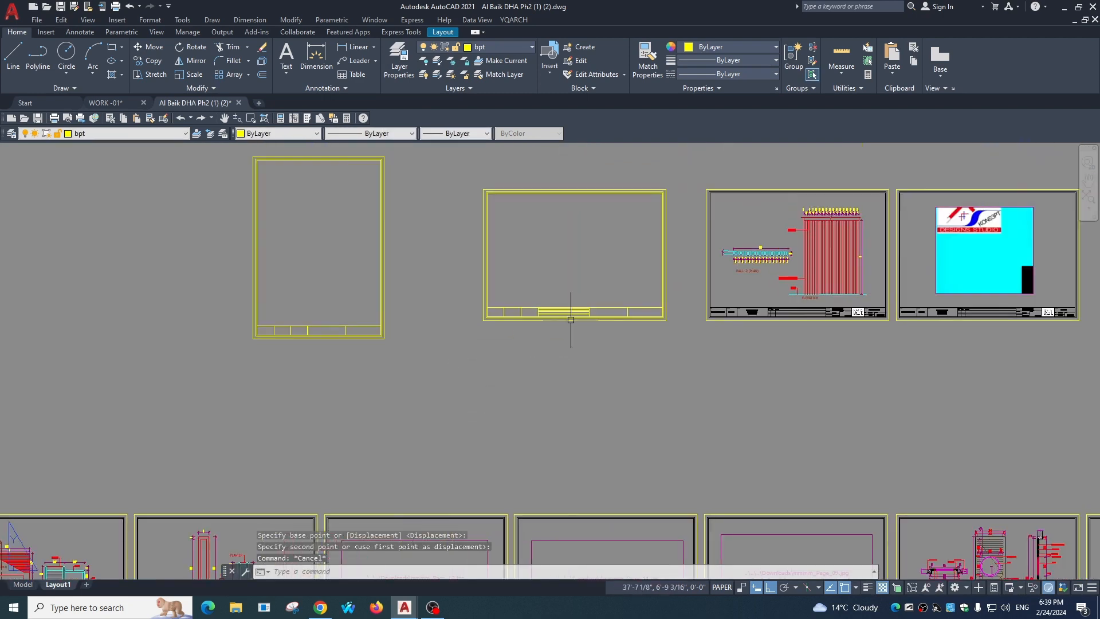
scroll(570, 315, "up", 2)
scroll(304, 332, "up", 4)
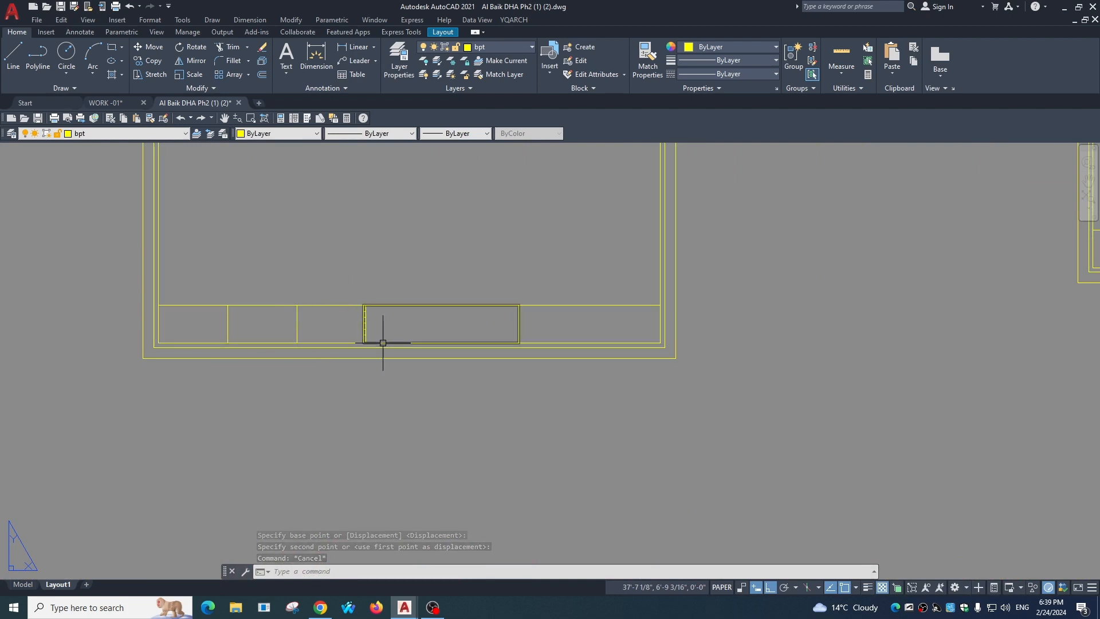
scroll(386, 328, "down", 2)
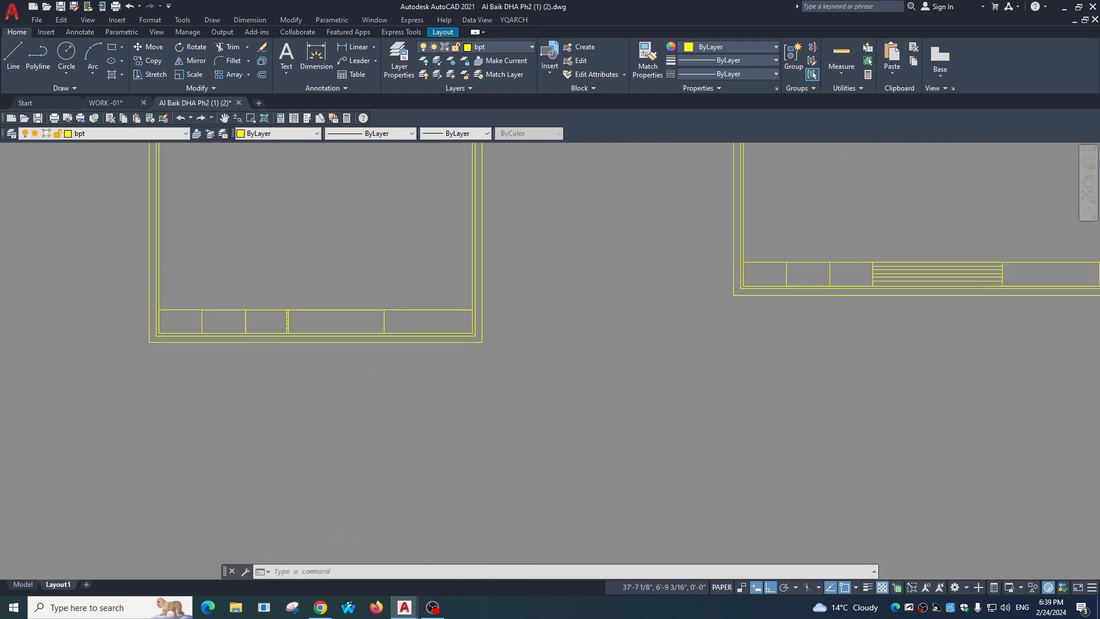
scroll(197, 314, "up", 2)
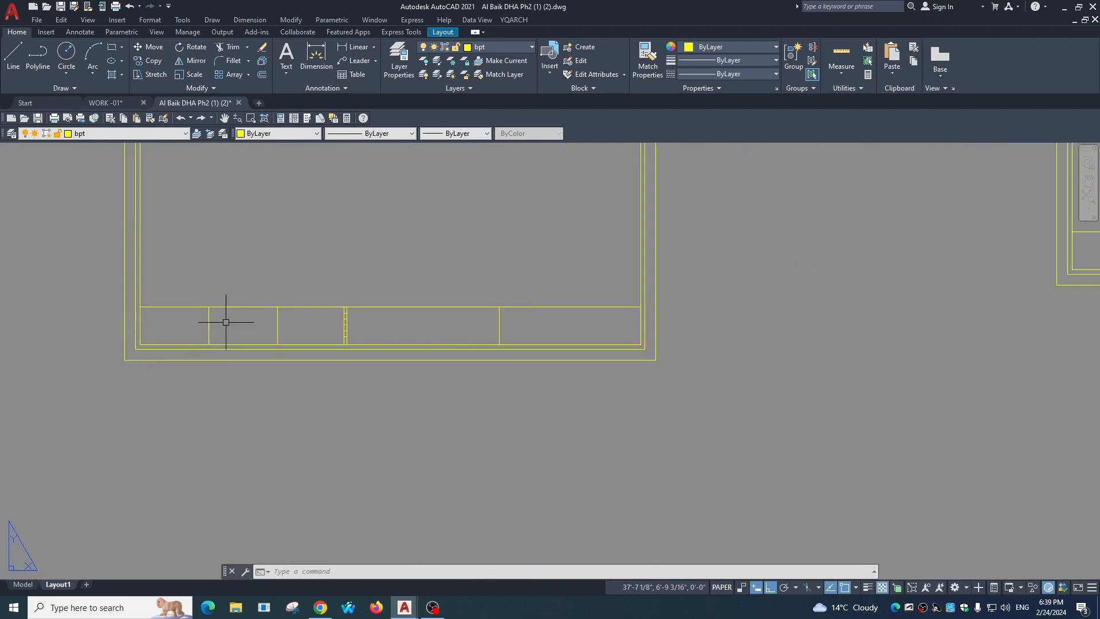
scroll(401, 334, "down", 2)
scroll(189, 300, "up", 4)
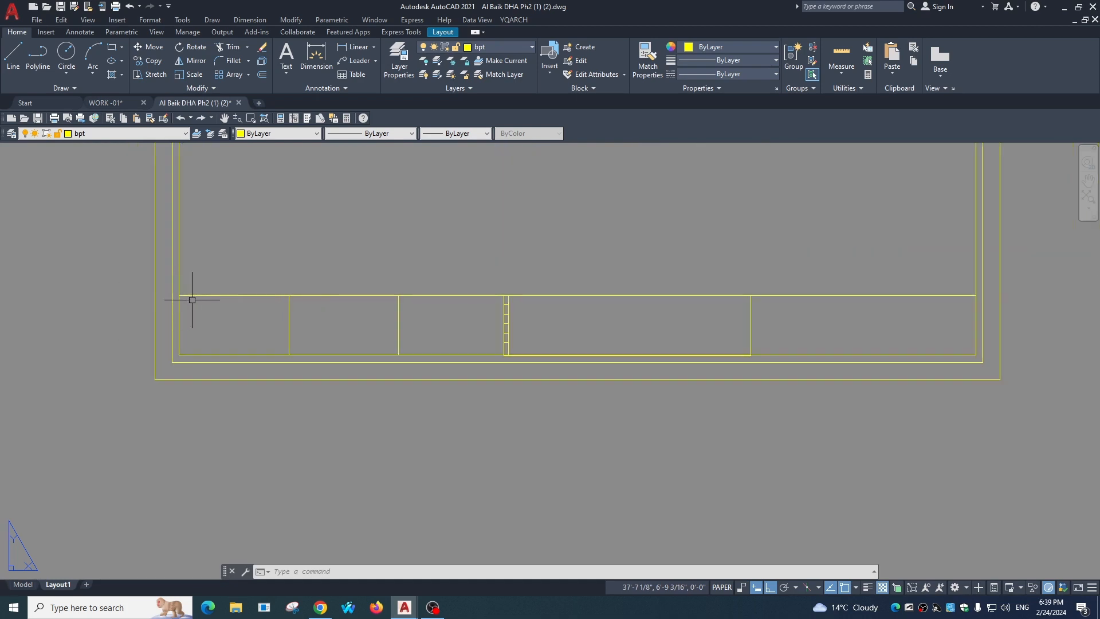
scroll(301, 299, "up", 3)
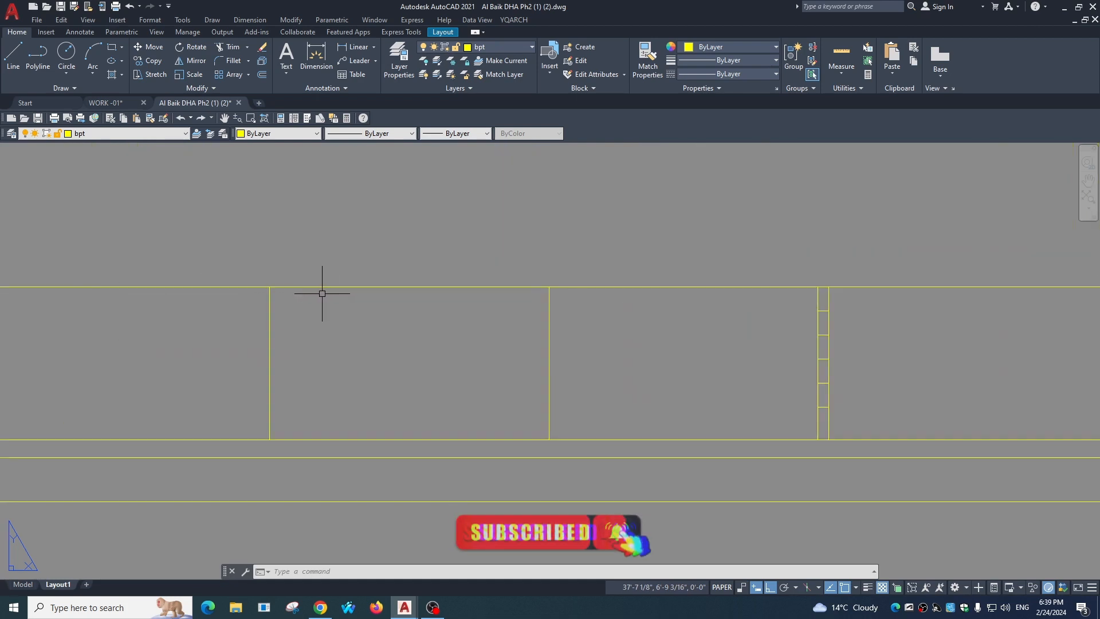
scroll(309, 295, "down", 2)
middle_click_drag(511, 292, 320, 312)
scroll(414, 303, "down", 2)
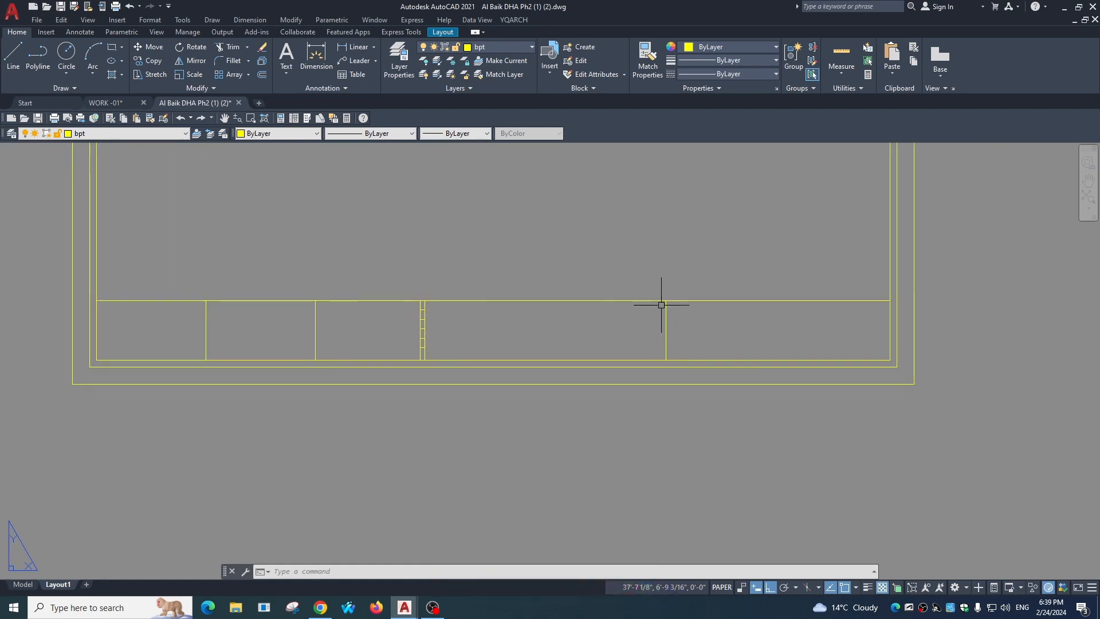
scroll(918, 307, "down", 2)
middle_click_drag(919, 307, 682, 329)
scroll(682, 330, "up", 2)
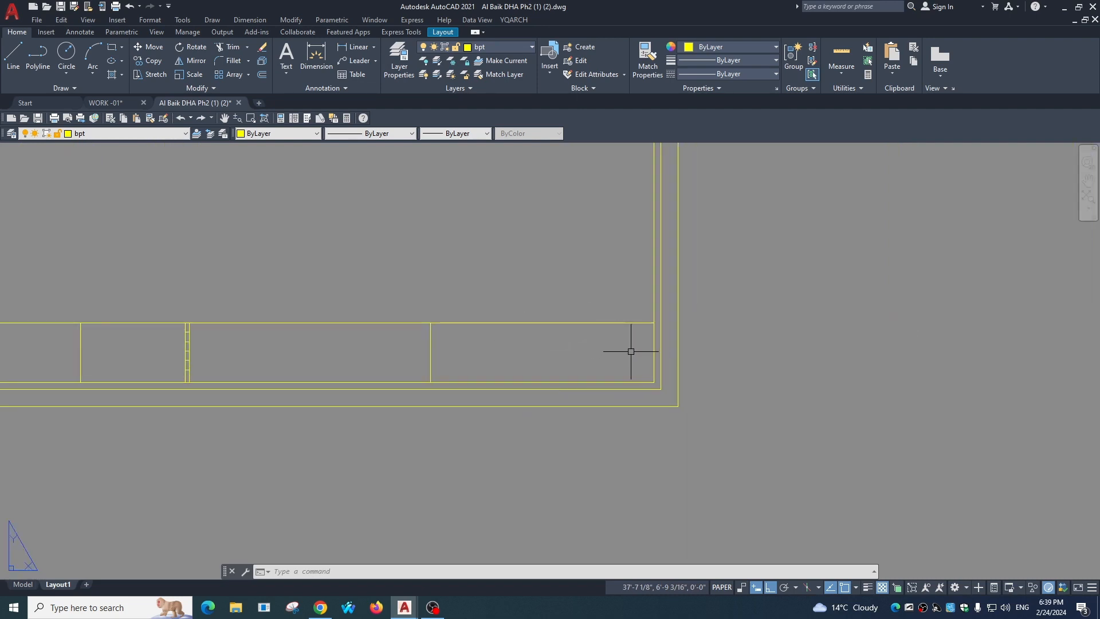
scroll(651, 356, "down", 4)
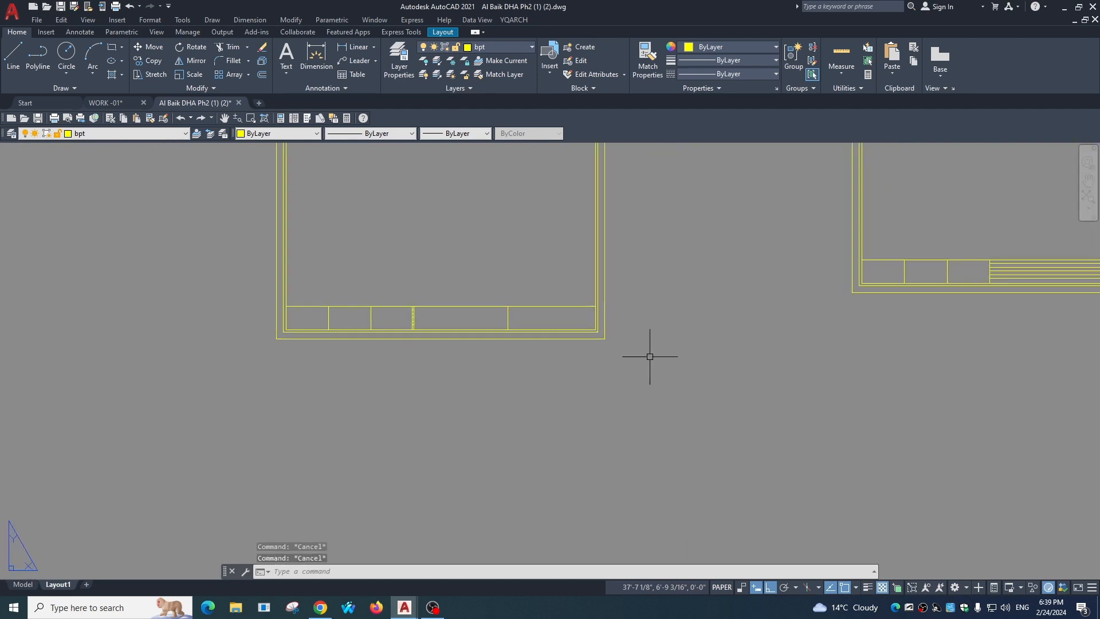
scroll(563, 320, "up", 3)
scroll(565, 319, "down", 3)
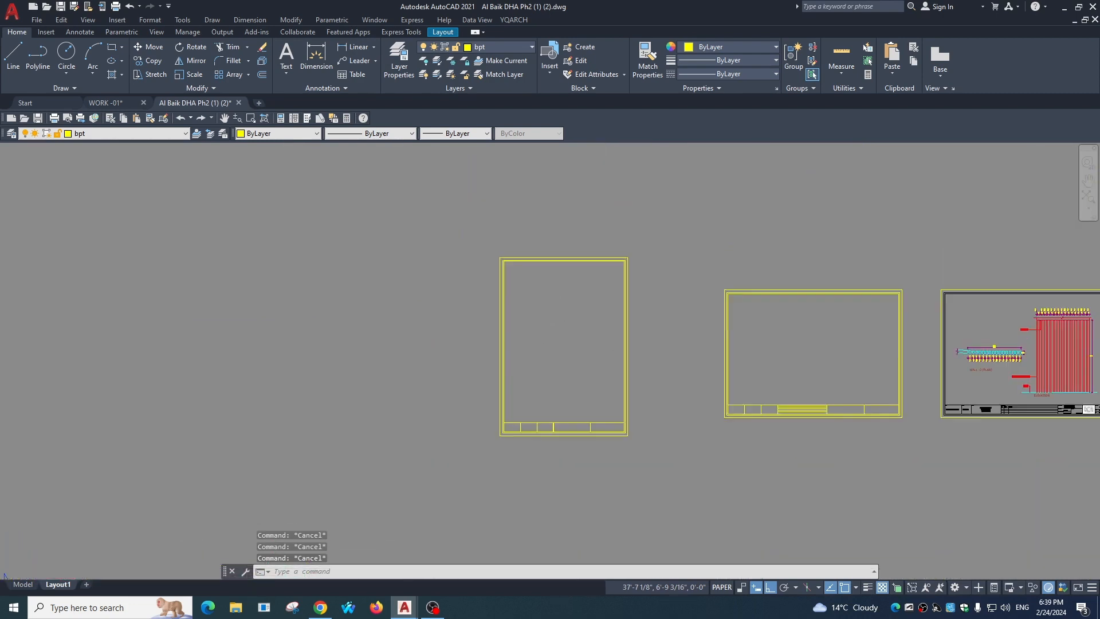
scroll(566, 366, "up", 5)
scroll(570, 389, "down", 2)
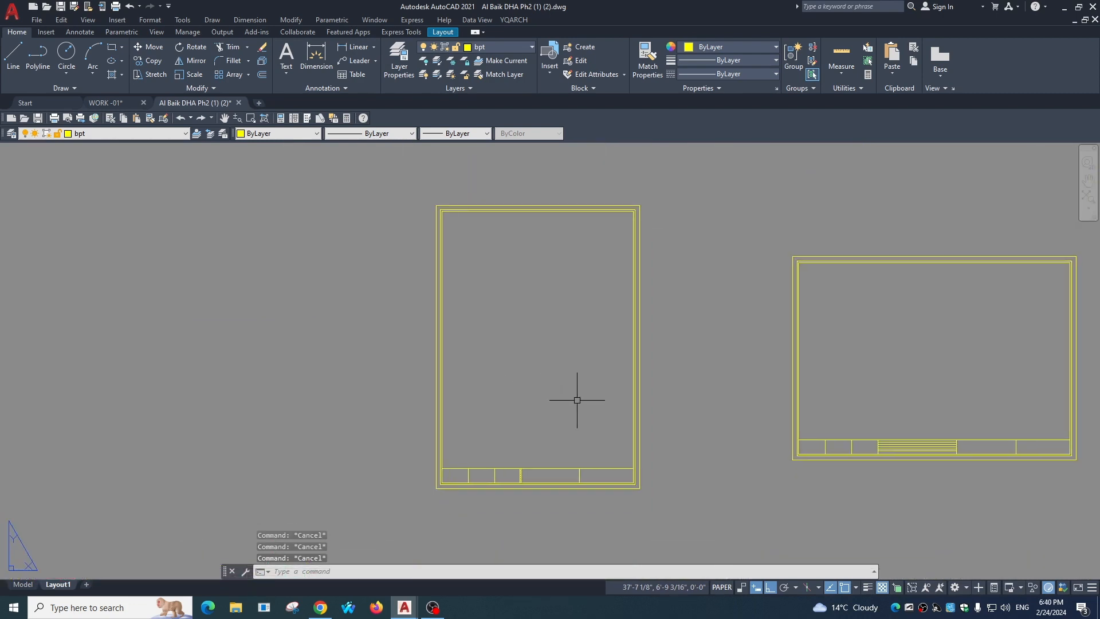